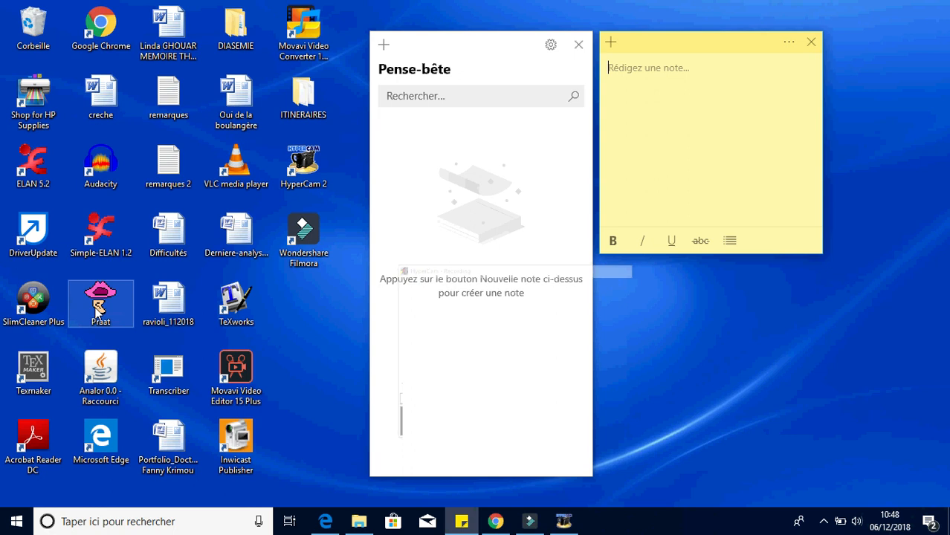
Switch to Chrome, find the Praat for Macintosh download page with a Google search for praat, and review its installation notes
{"action": "left_click", "coordinate": [496, 523]}
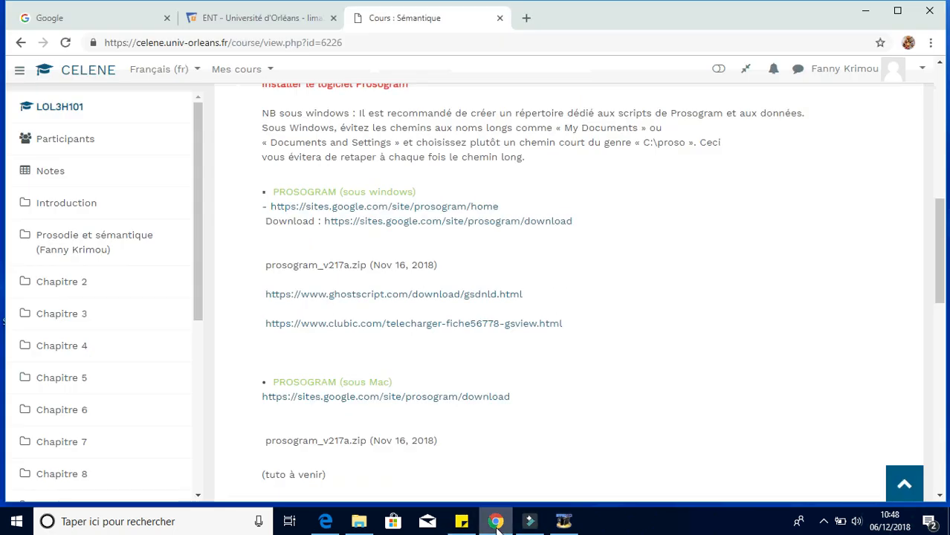
{"action": "left_click", "coordinate": [526, 19]}
{"action": "type", "text": "praat"}
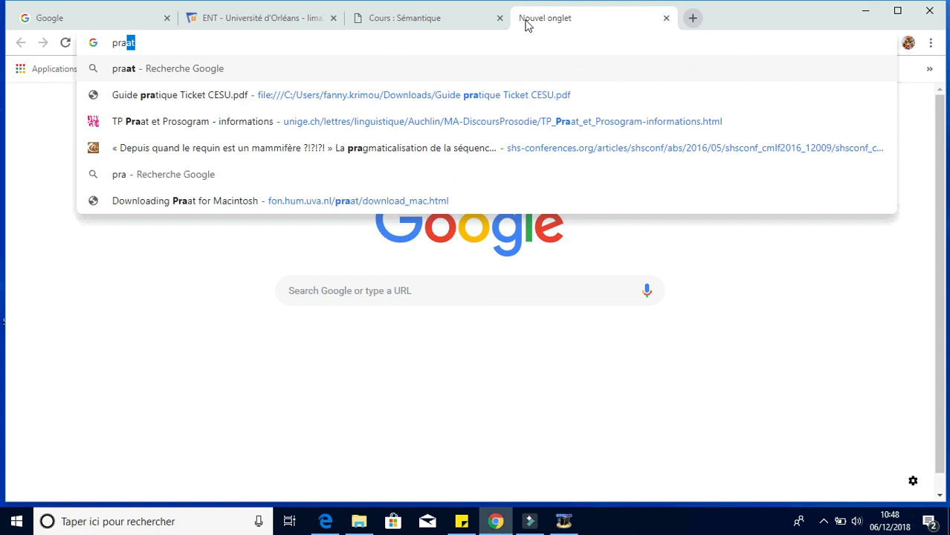
{"action": "key", "text": "Return"}
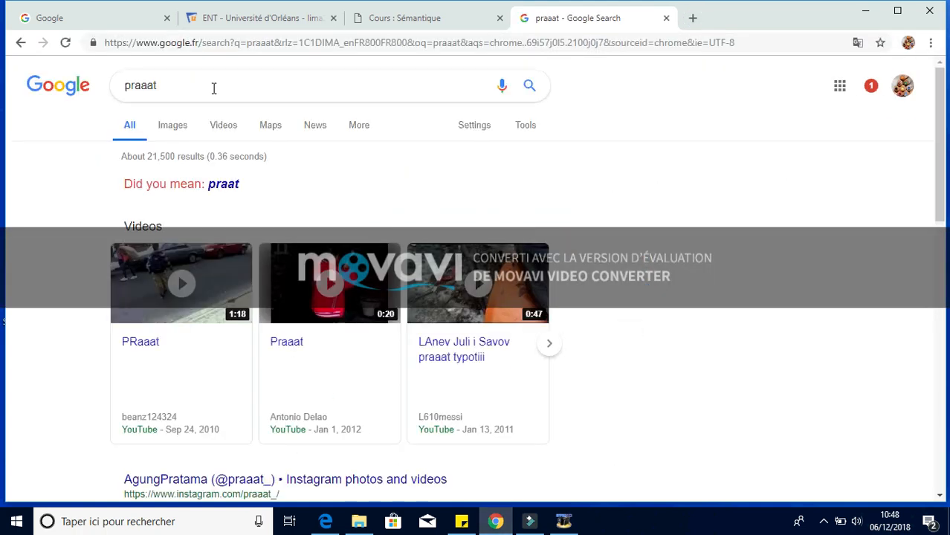
{"action": "left_click", "coordinate": [224, 187]}
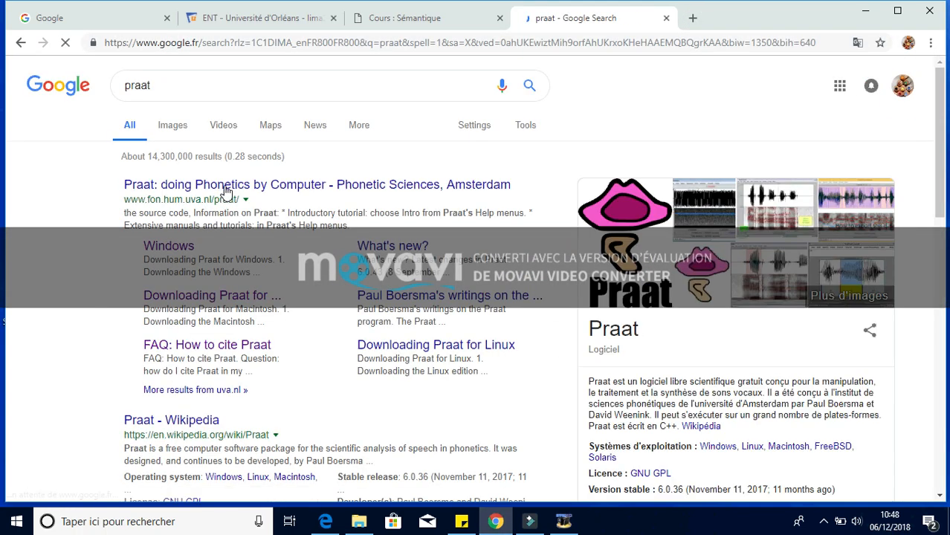
{"action": "left_click", "coordinate": [216, 296]}
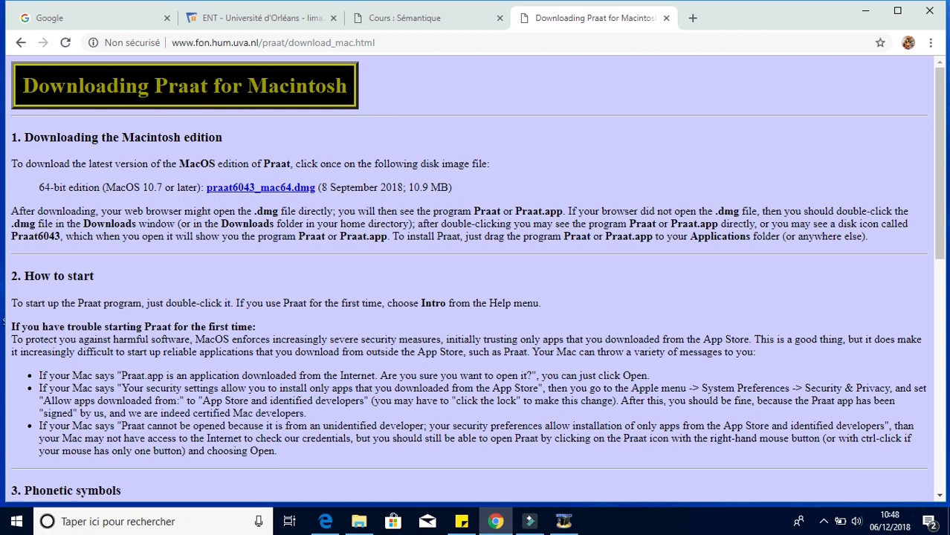
{"action": "left_click_drag", "start_coordinate": [941, 126], "coordinate": [944, 236]}
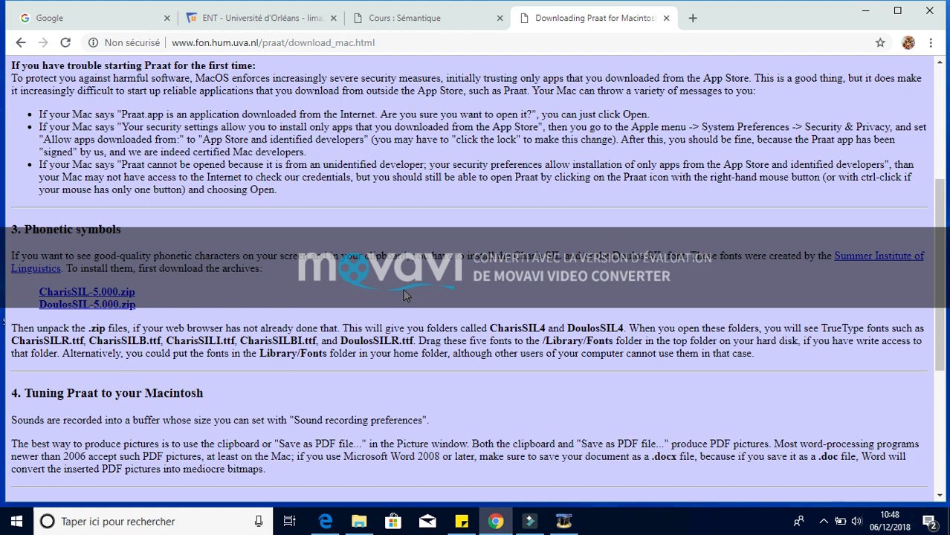
{"action": "left_click", "coordinate": [667, 18]}
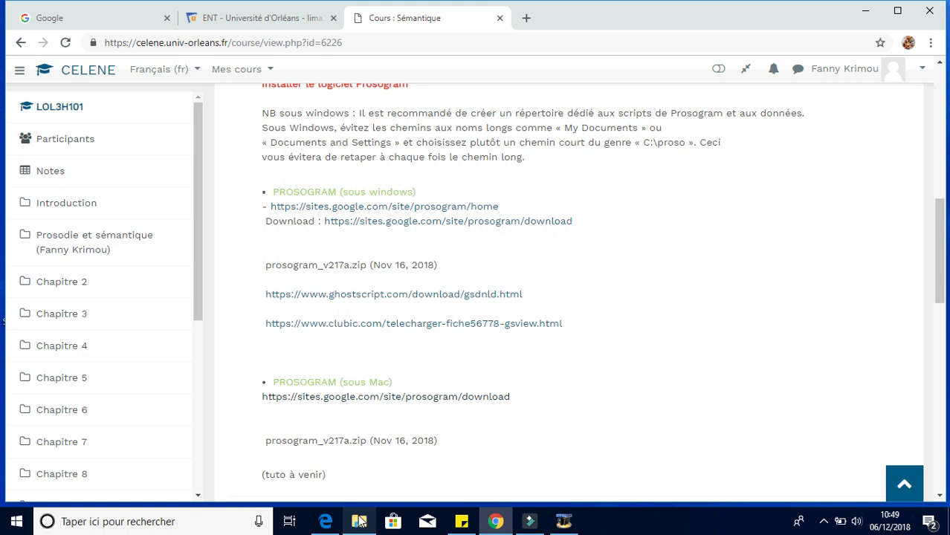
Minimize the browser and launch Praat from the desktop
{"action": "mouse_move", "coordinate": [359, 522]}
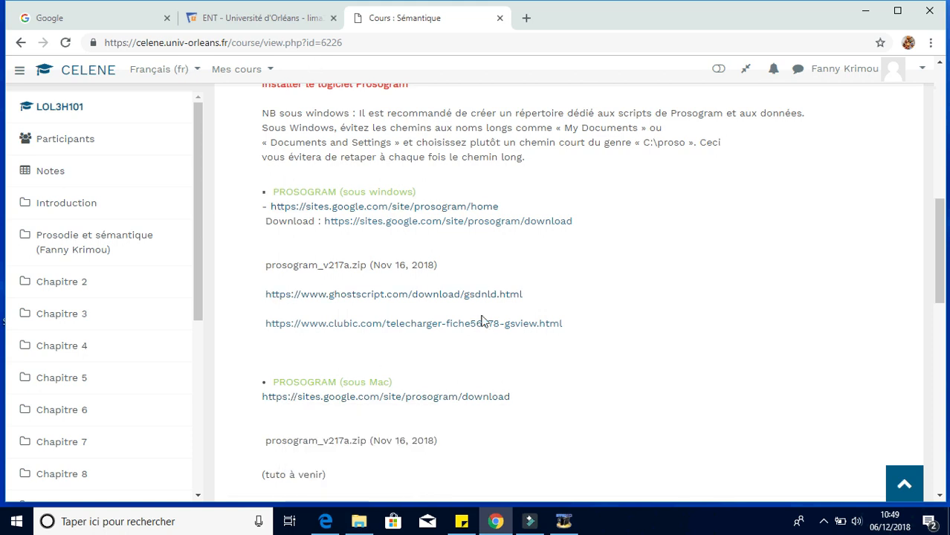
{"action": "left_click", "coordinate": [866, 12]}
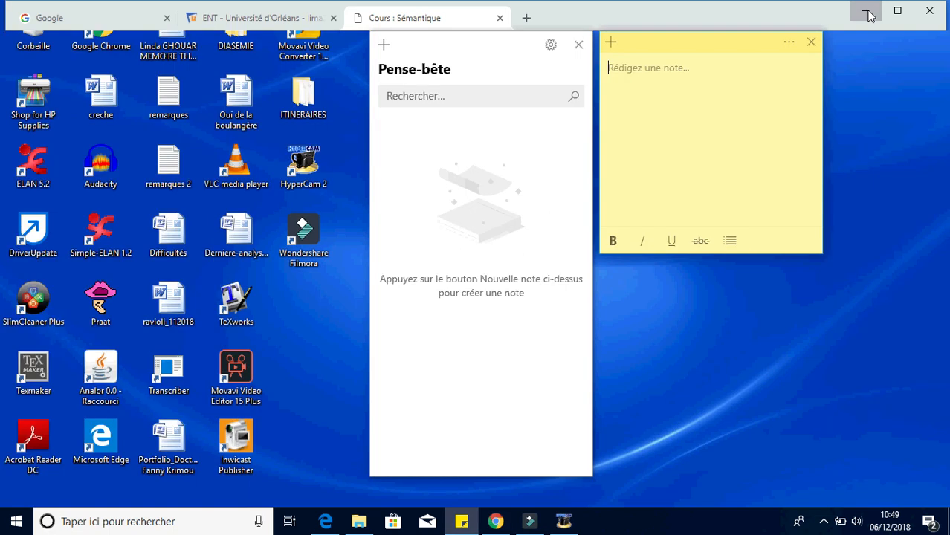
{"action": "left_click", "coordinate": [101, 303]}
{"action": "double_click", "coordinate": [101, 303]}
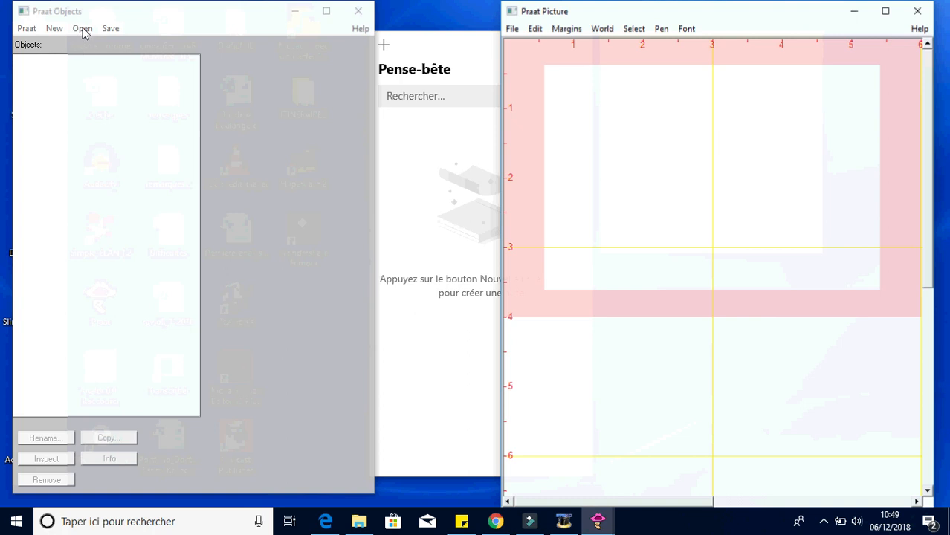
Read the essai WAV file from the corpus folder into the Praat objects
{"action": "left_click", "coordinate": [82, 30]}
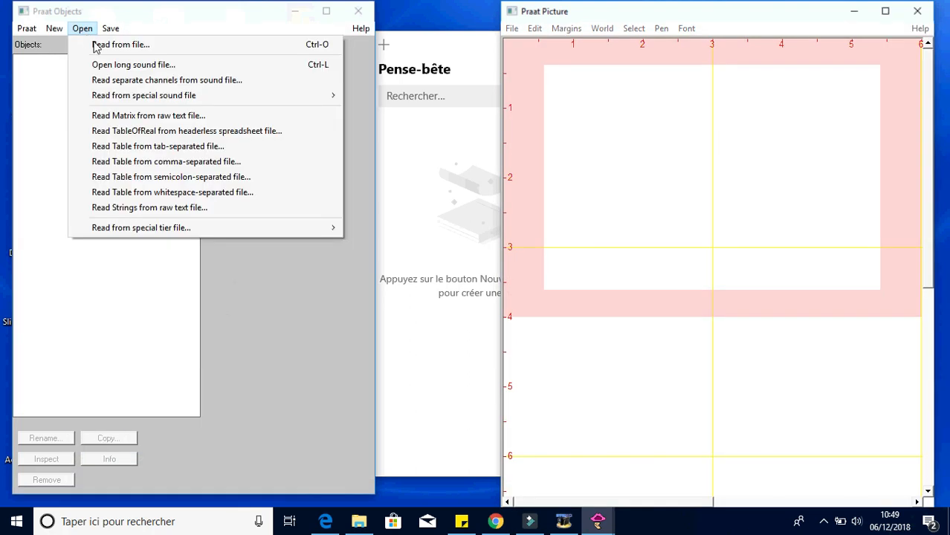
{"action": "left_click", "coordinate": [105, 46]}
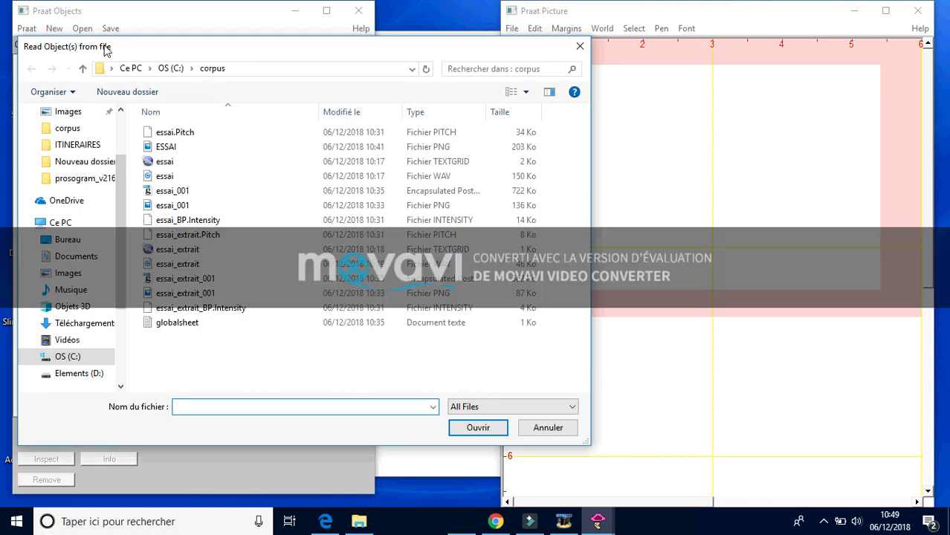
{"action": "double_click", "coordinate": [255, 177]}
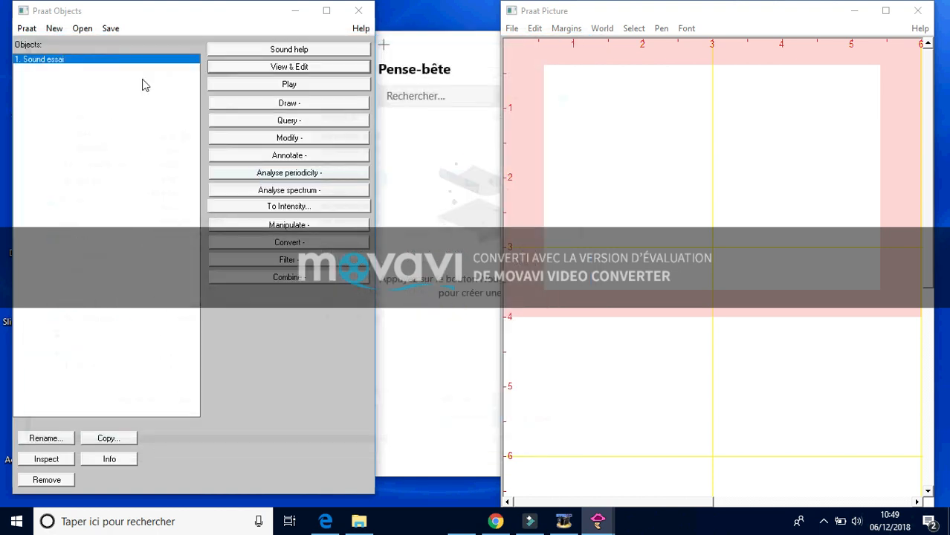
View the essai sound's waveform and spectrogram, play its total duration, and close the sound editor
{"action": "left_click", "coordinate": [289, 67]}
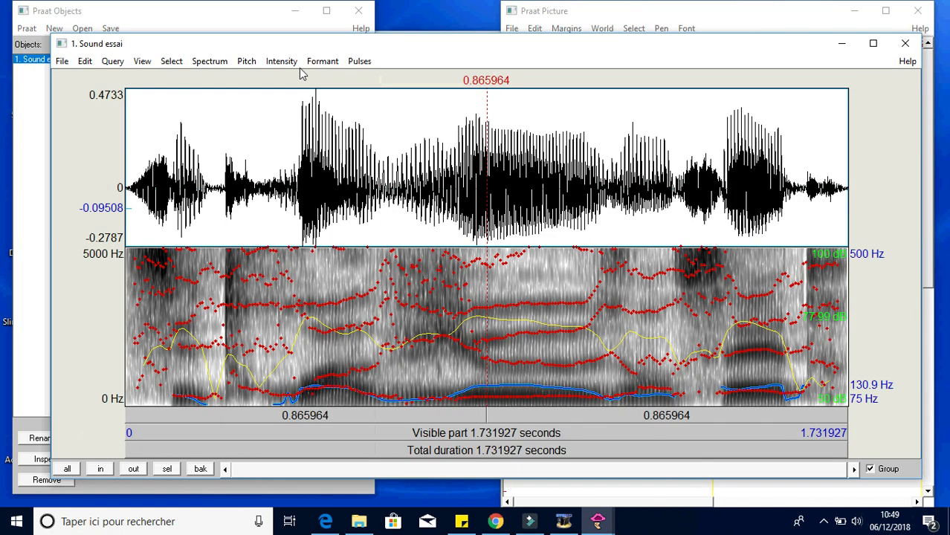
{"action": "left_click", "coordinate": [363, 456]}
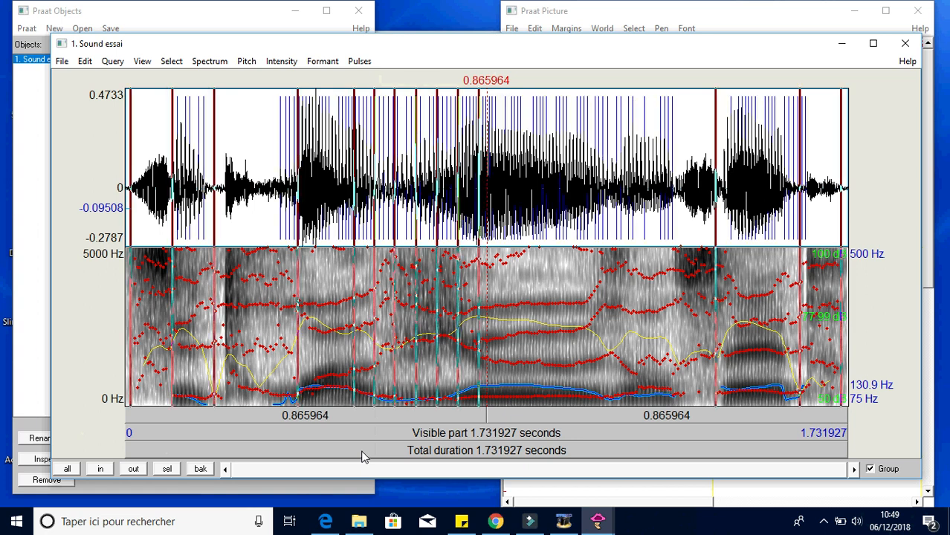
{"action": "left_click", "coordinate": [905, 44]}
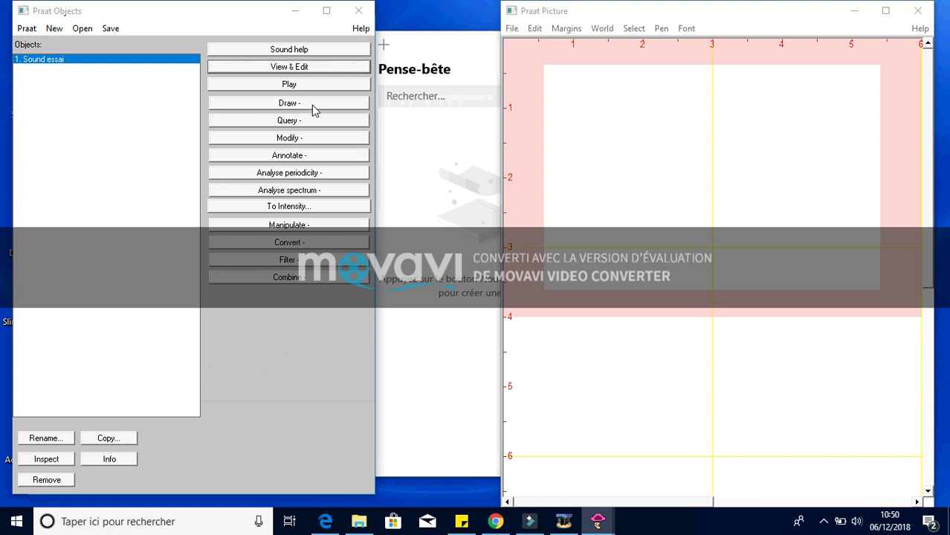
Create a TextGrid for the essai sound with a single interval tier named loc
{"action": "left_click", "coordinate": [294, 158]}
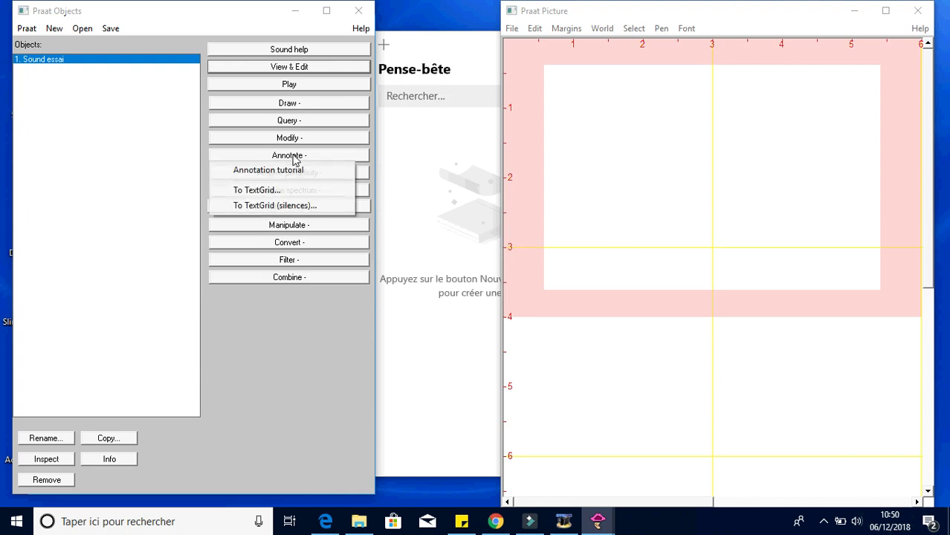
{"action": "left_click", "coordinate": [264, 191]}
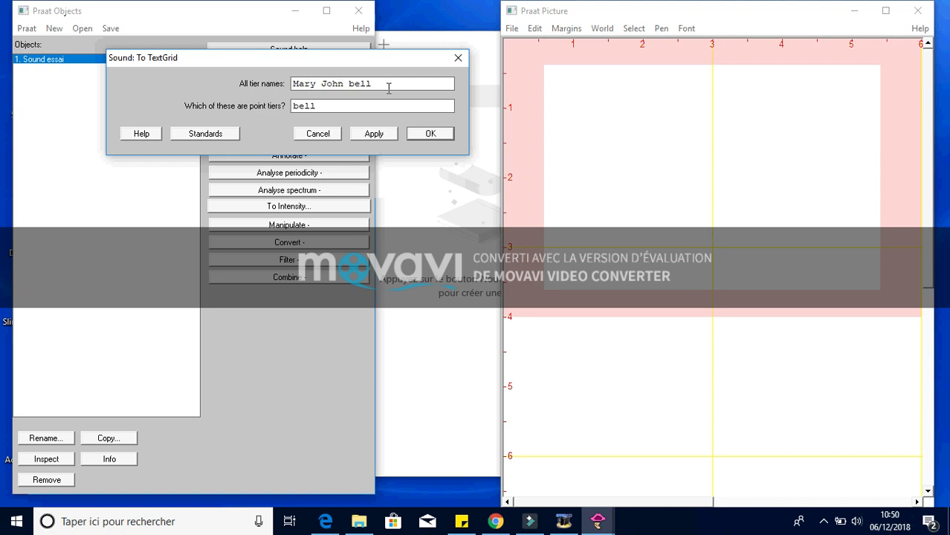
{"action": "left_click_drag", "start_coordinate": [388, 88], "coordinate": [253, 90]}
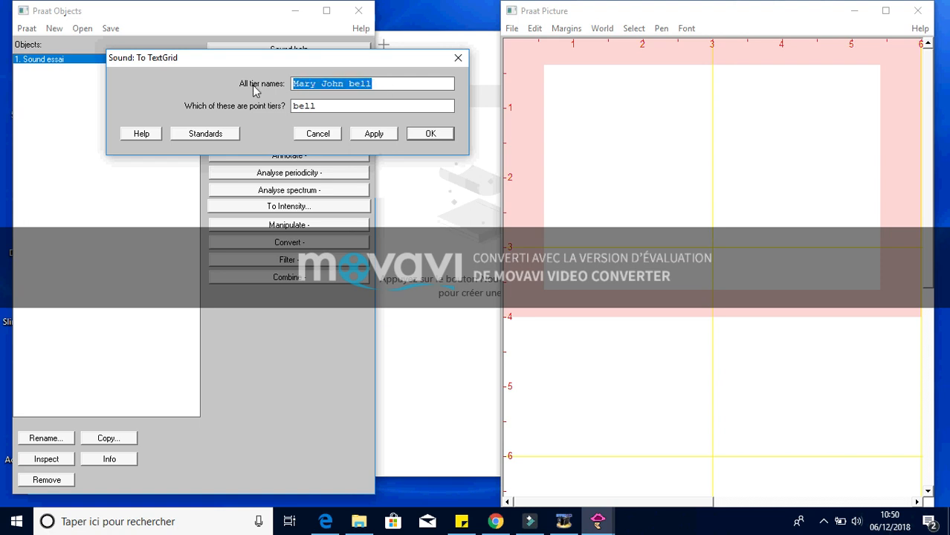
{"action": "type", "text": "1"}
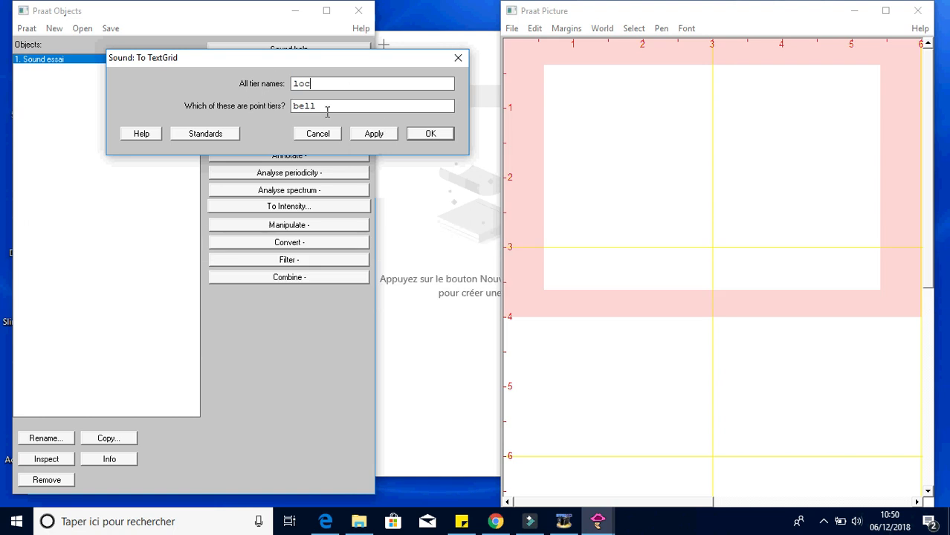
{"action": "key", "text": "Tab"}
{"action": "type", "text": "1"}
{"action": "left_click", "coordinate": [430, 134]}
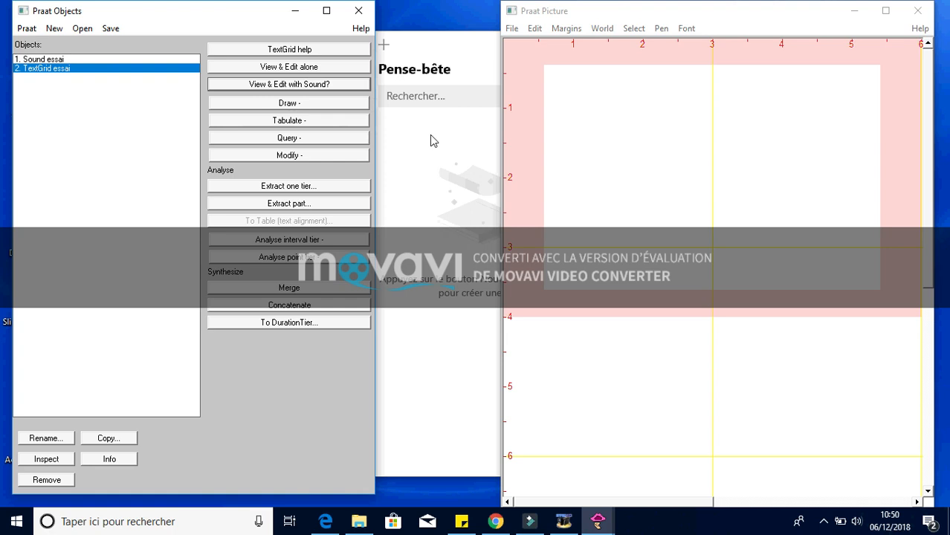
Select the essai Sound and TextGrid objects together and open them for viewing and editing
{"action": "left_click", "coordinate": [87, 61]}
{"action": "left_click", "coordinate": [83, 66]}
{"action": "left_click", "coordinate": [85, 60]}
{"action": "left_click", "coordinate": [85, 69], "text": "shift"}
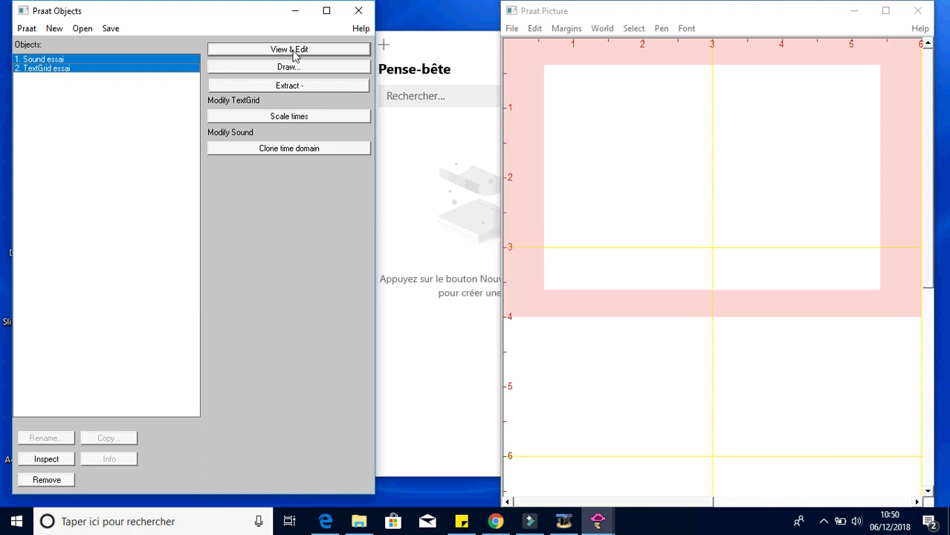
{"action": "left_click", "coordinate": [289, 49]}
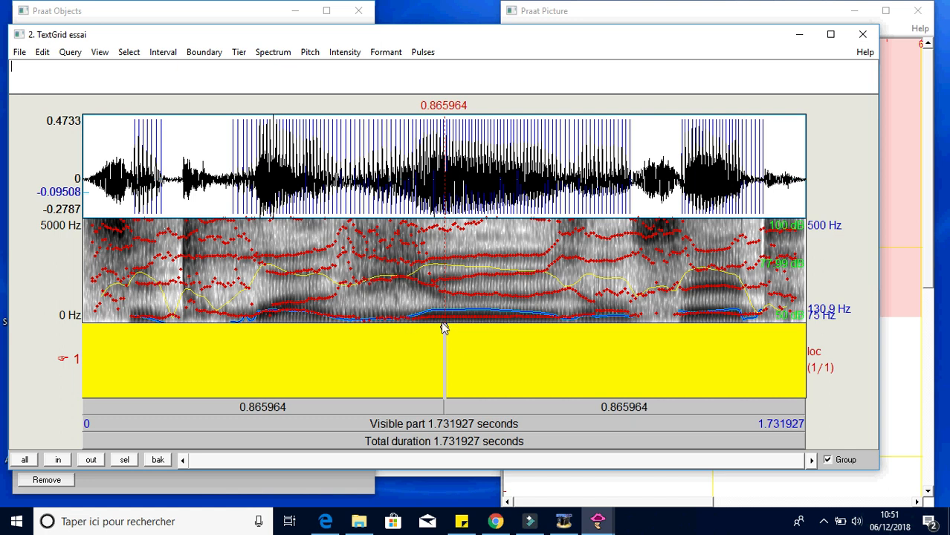
Add four boundaries on the loc tier at about 0.24, 0.61, 1.32 and 1.43 seconds
{"action": "left_click", "coordinate": [181, 319]}
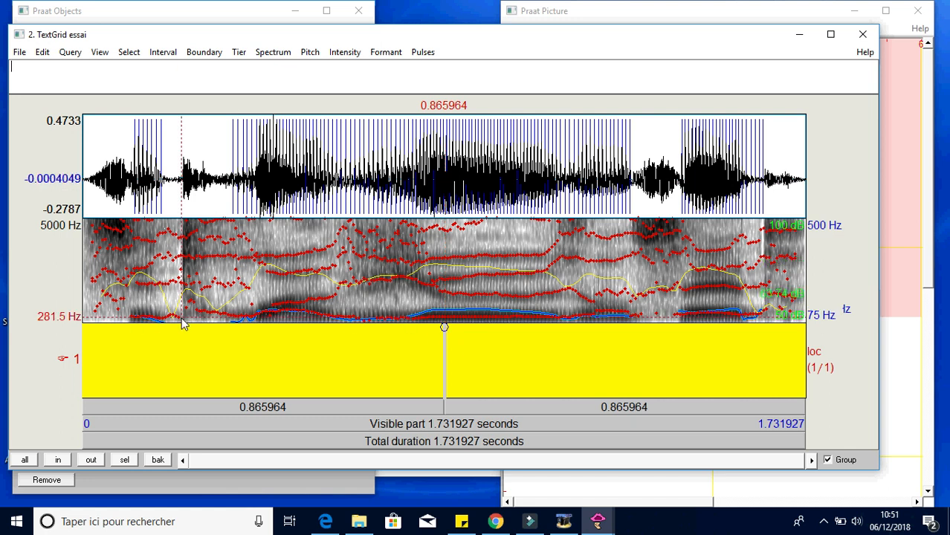
{"action": "left_click", "coordinate": [182, 325]}
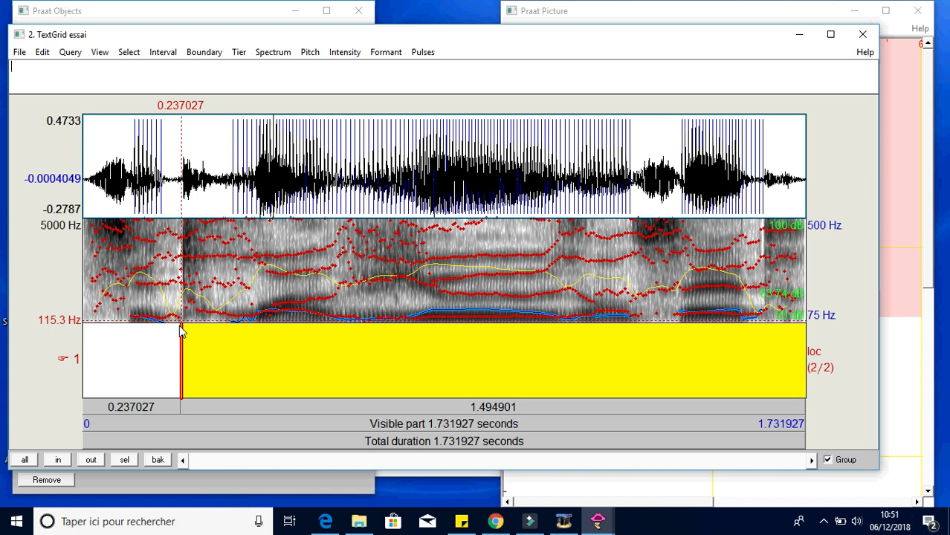
{"action": "left_click", "coordinate": [337, 327]}
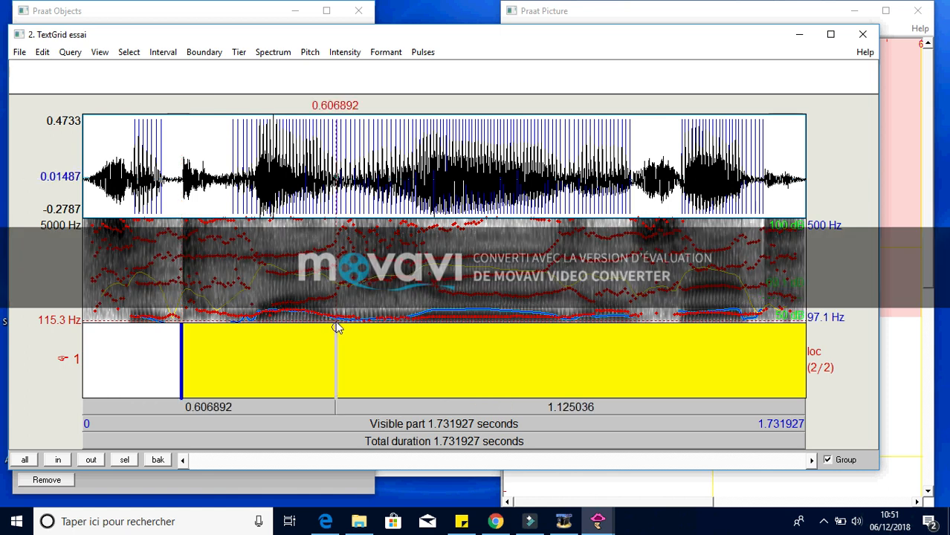
{"action": "left_click", "coordinate": [337, 331]}
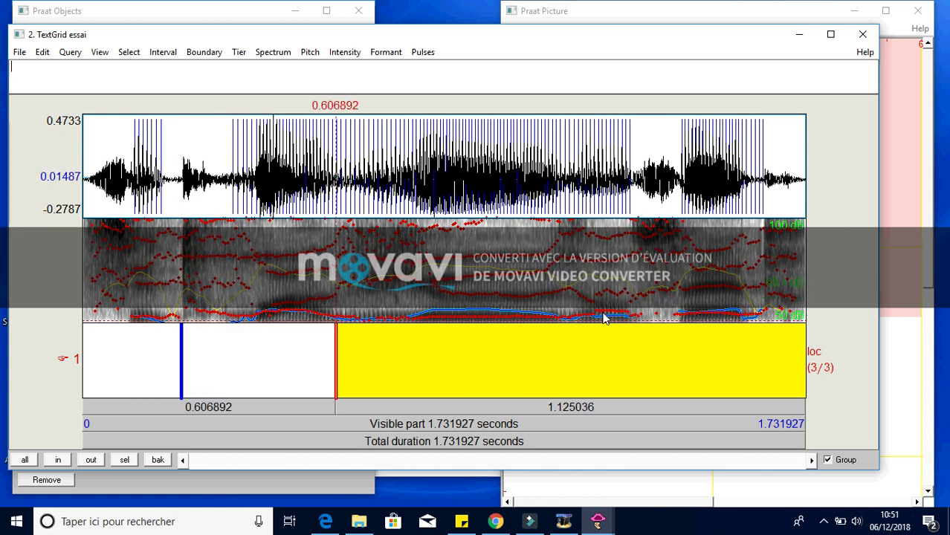
{"action": "left_click", "coordinate": [635, 327]}
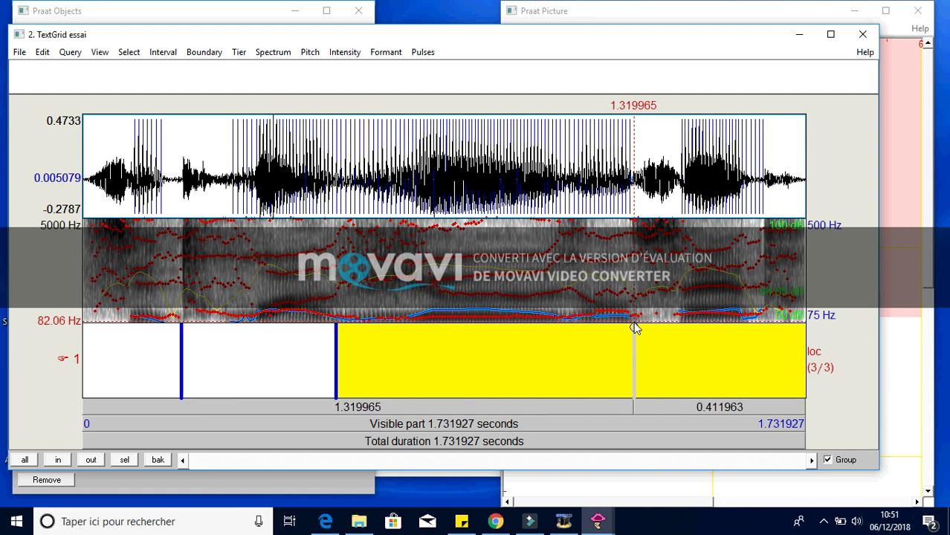
{"action": "left_click", "coordinate": [634, 329]}
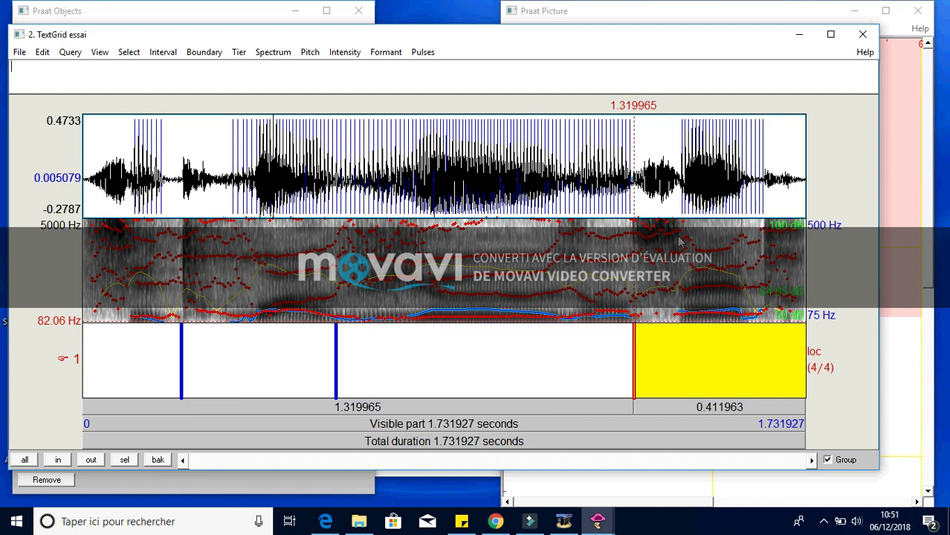
{"action": "left_click", "coordinate": [680, 327]}
{"action": "left_click", "coordinate": [679, 325]}
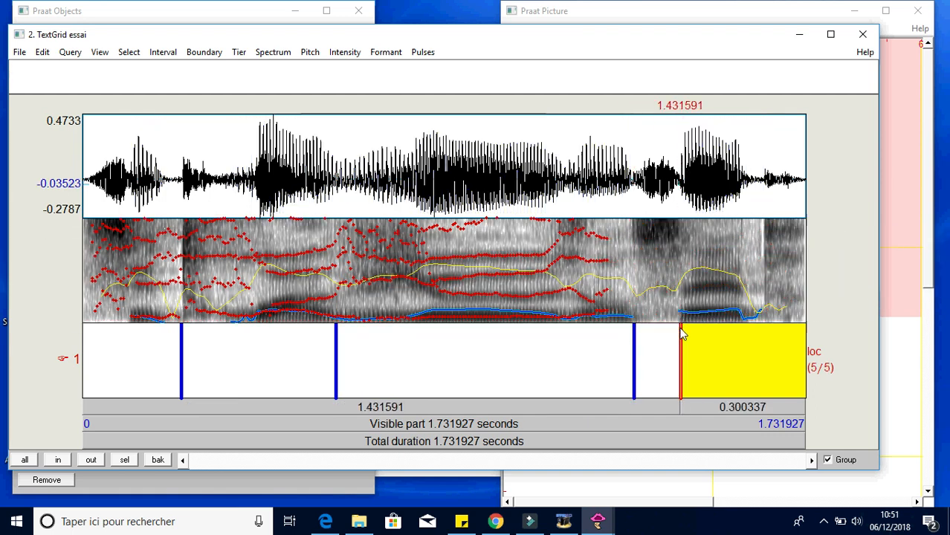
Label the first interval of the loc tier "ces" in lowercase
{"action": "left_click", "coordinate": [127, 378]}
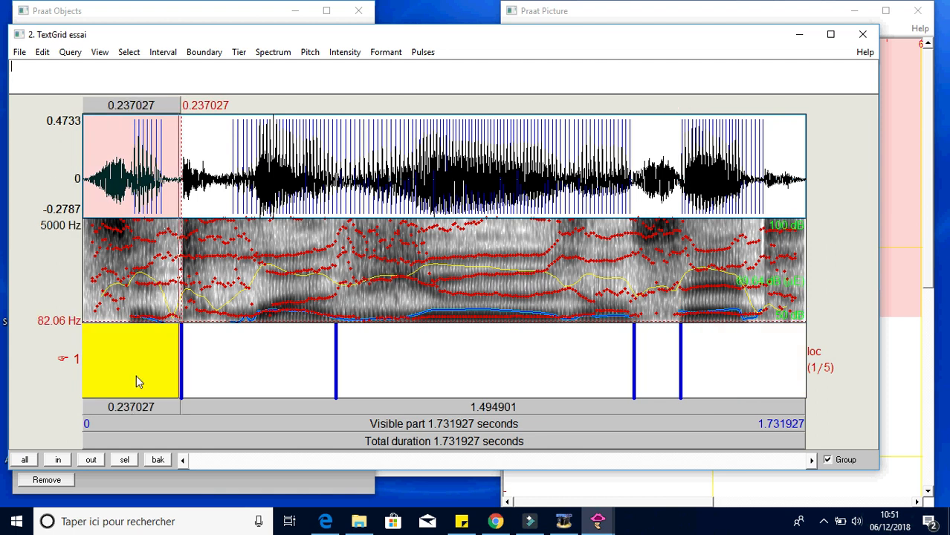
{"action": "type", "text": "CE"}
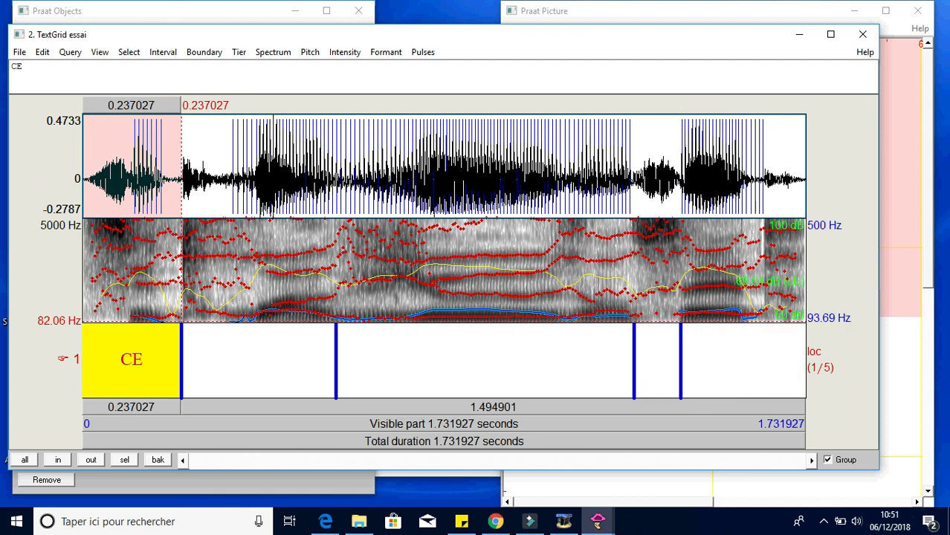
{"action": "key", "text": "BackSpace"}
{"action": "key", "text": "BackSpace"}
{"action": "type", "text": "ces"}
Play the second interval of the loc tier and label it "trois"
{"action": "left_click", "coordinate": [244, 364]}
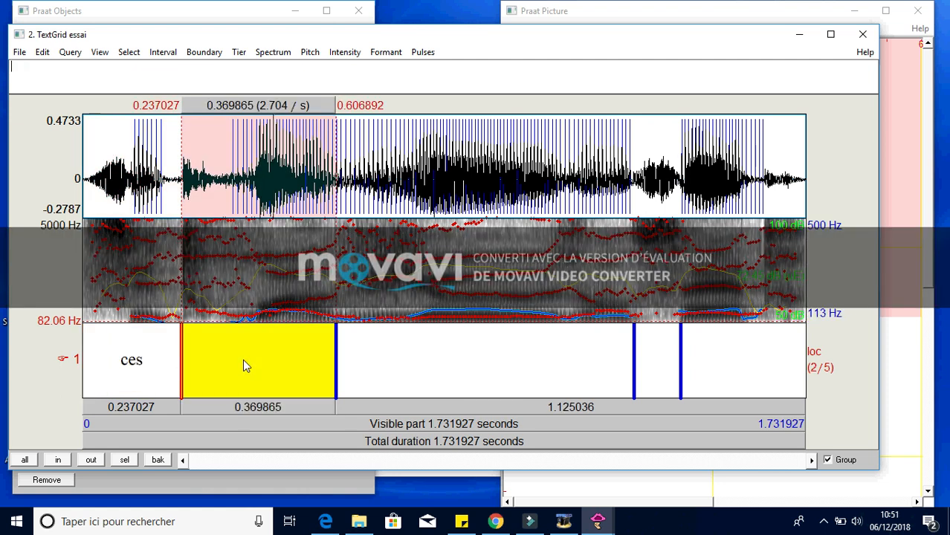
{"action": "left_click", "coordinate": [235, 408]}
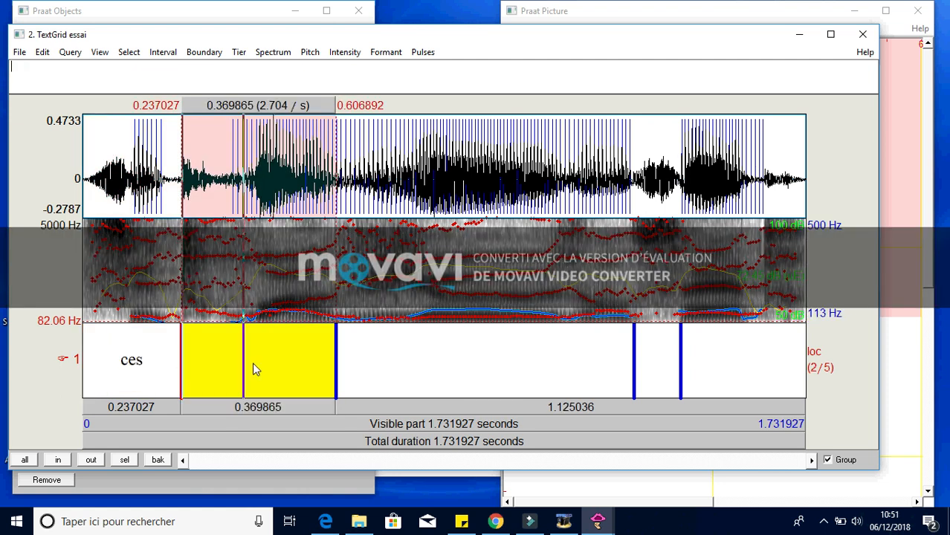
{"action": "type", "text": "trois"}
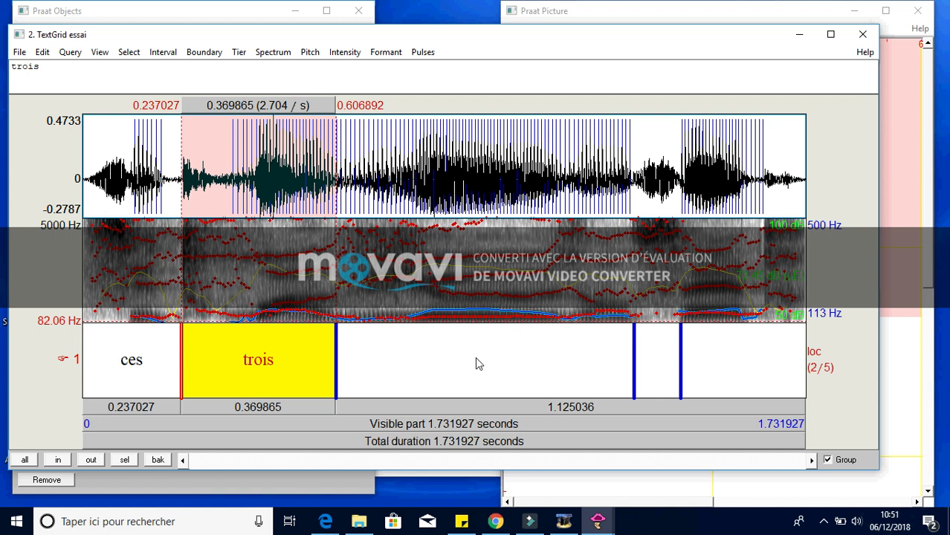
Label the third interval of the loc tier "vieux" and play it back to check where it ends
{"action": "left_click", "coordinate": [342, 357]}
{"action": "type", "text": "vieux"}
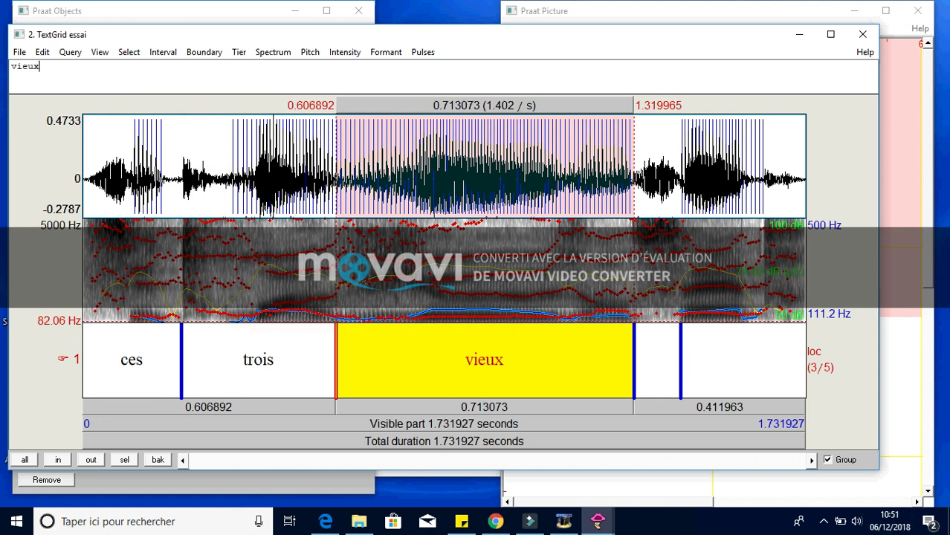
{"action": "left_click", "coordinate": [473, 408]}
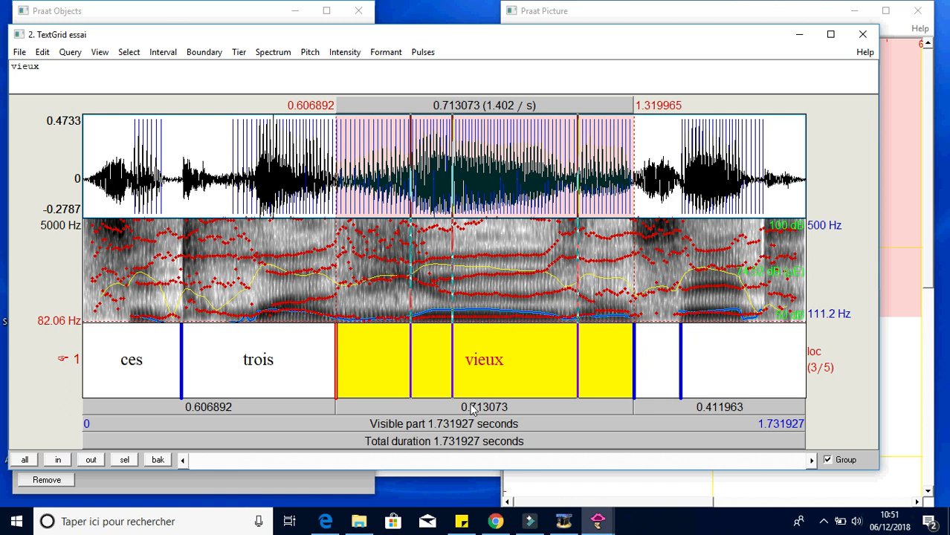
{"action": "left_click", "coordinate": [636, 334]}
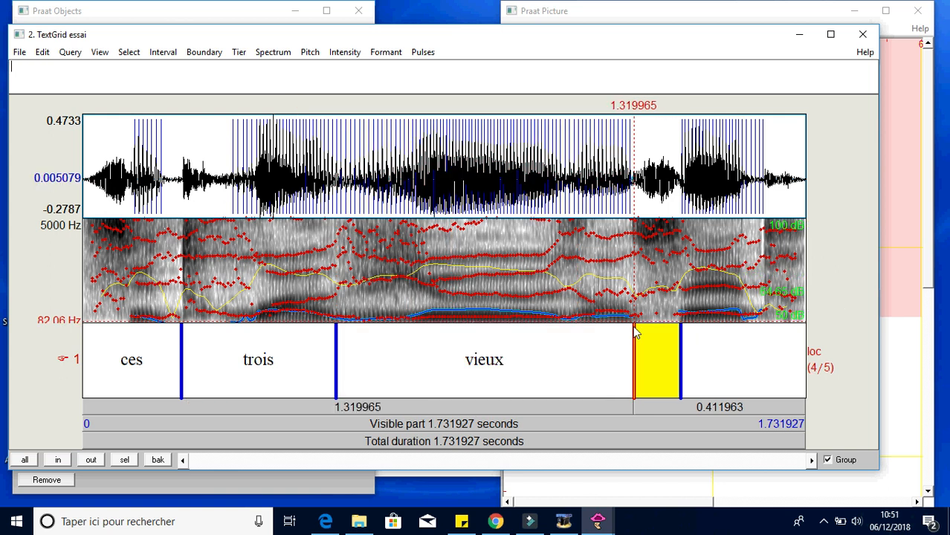
{"action": "left_click", "coordinate": [478, 384]}
{"action": "left_click", "coordinate": [465, 409]}
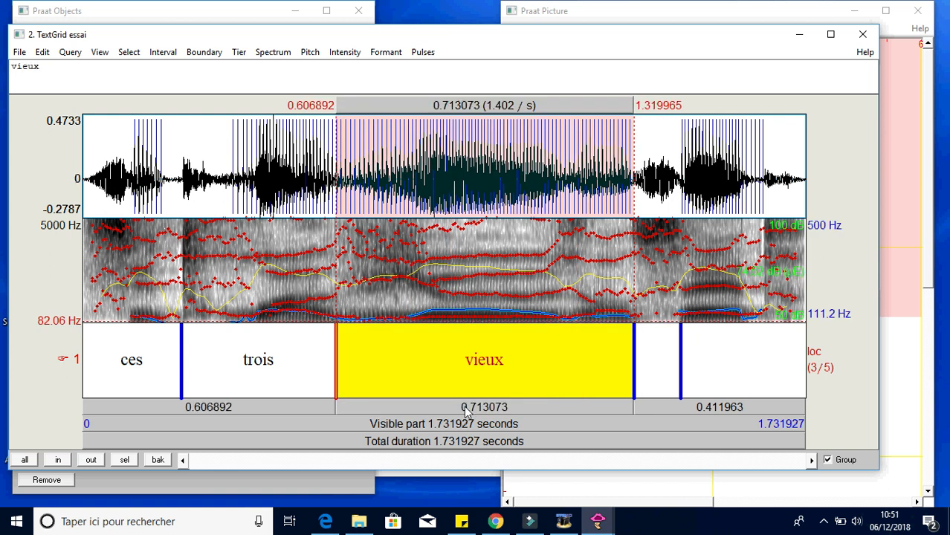
Zoom in on the stretch from about 0.84 to 1.42 seconds and move the end boundary of "vieux" to about 1.13 seconds
{"action": "left_click_drag", "start_coordinate": [439, 273], "coordinate": [694, 288]}
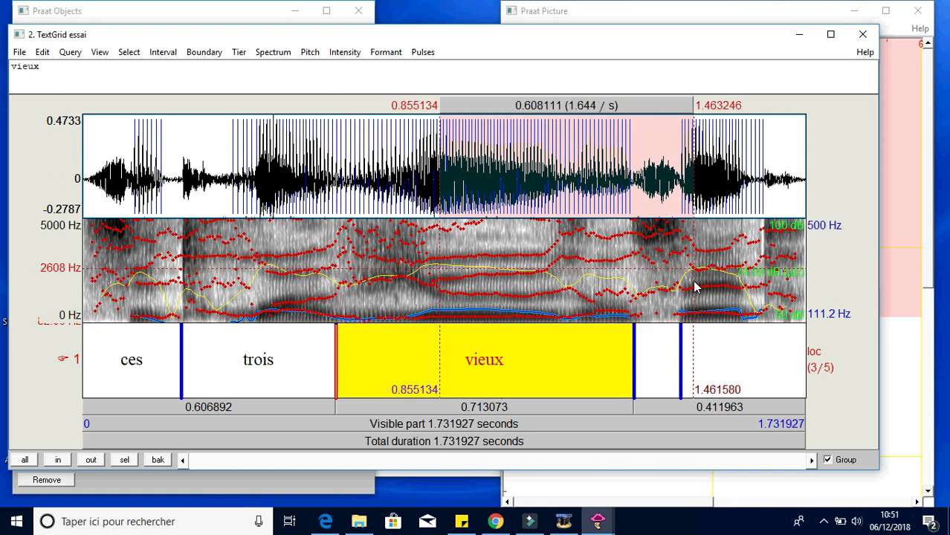
{"action": "left_click", "coordinate": [437, 313]}
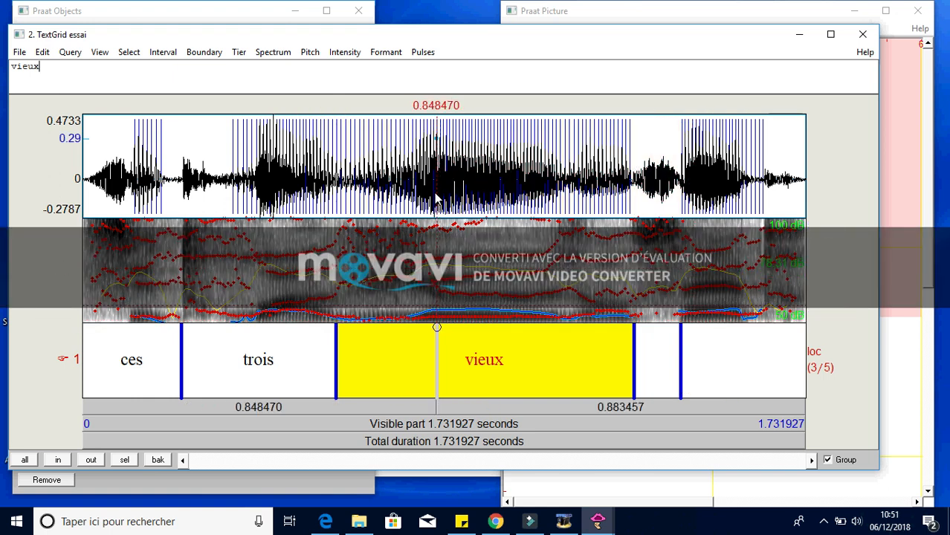
{"action": "left_click_drag", "start_coordinate": [436, 199], "coordinate": [675, 216]}
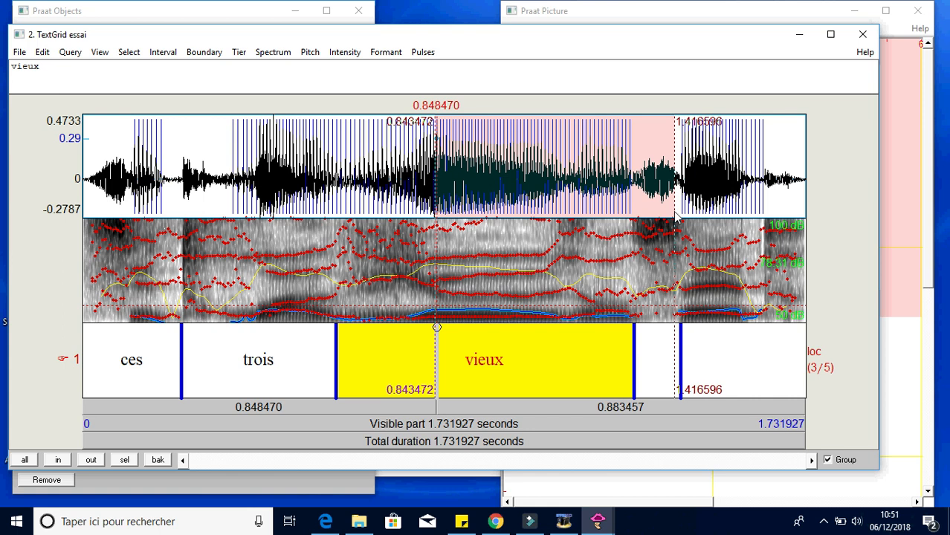
{"action": "left_click_drag", "start_coordinate": [675, 216], "coordinate": [677, 215]}
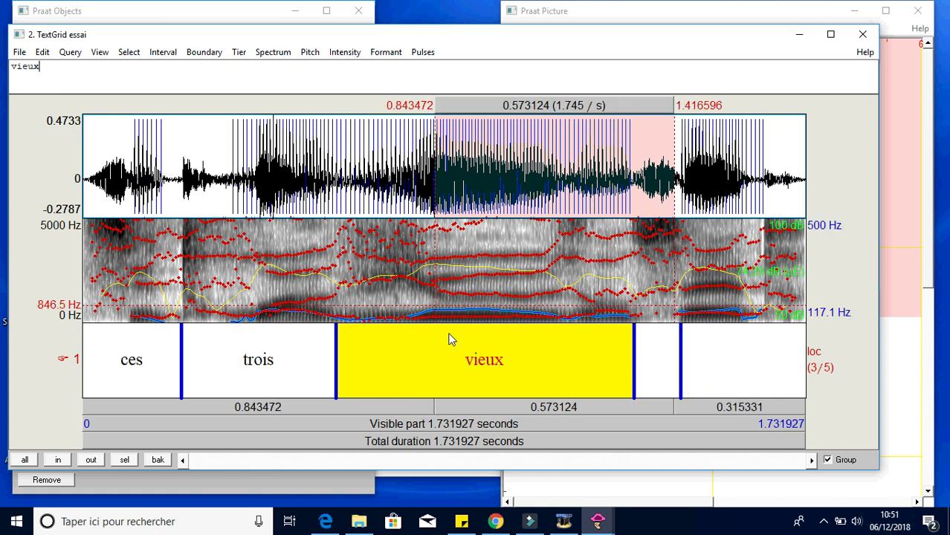
{"action": "left_click", "coordinate": [124, 460]}
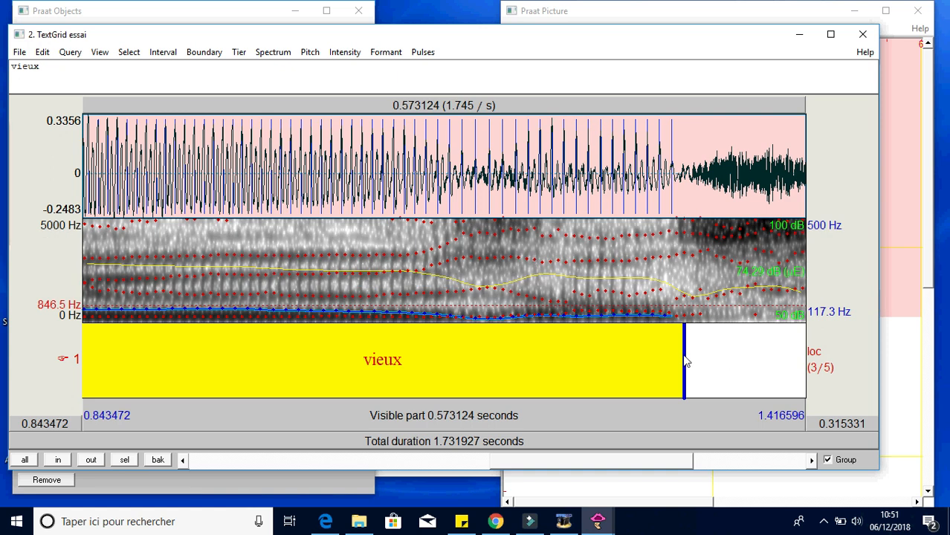
{"action": "left_click_drag", "start_coordinate": [683, 360], "coordinate": [442, 358]}
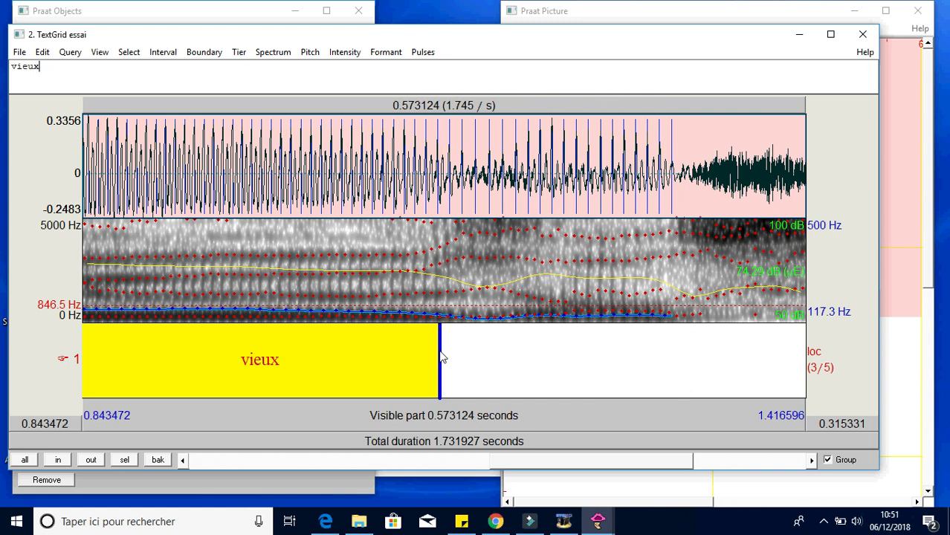
Add a loc tier boundary at about 1.21 seconds and label the short interval after "vieux" as "z"
{"action": "left_click", "coordinate": [539, 246]}
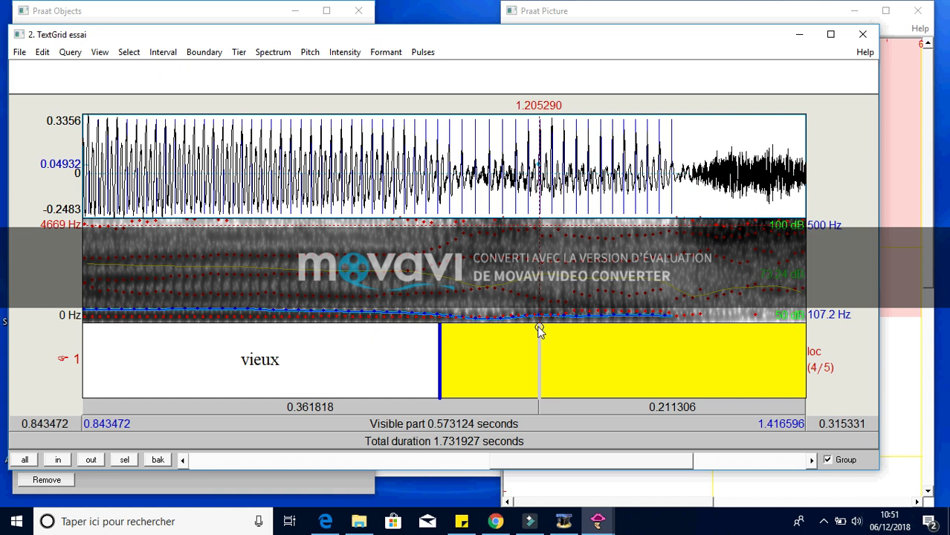
{"action": "left_click", "coordinate": [539, 329]}
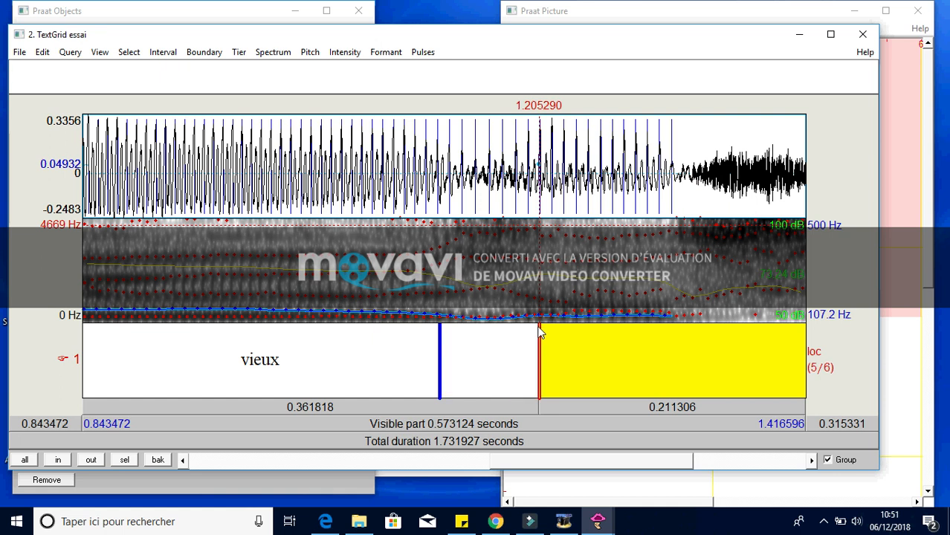
{"action": "left_click", "coordinate": [502, 357]}
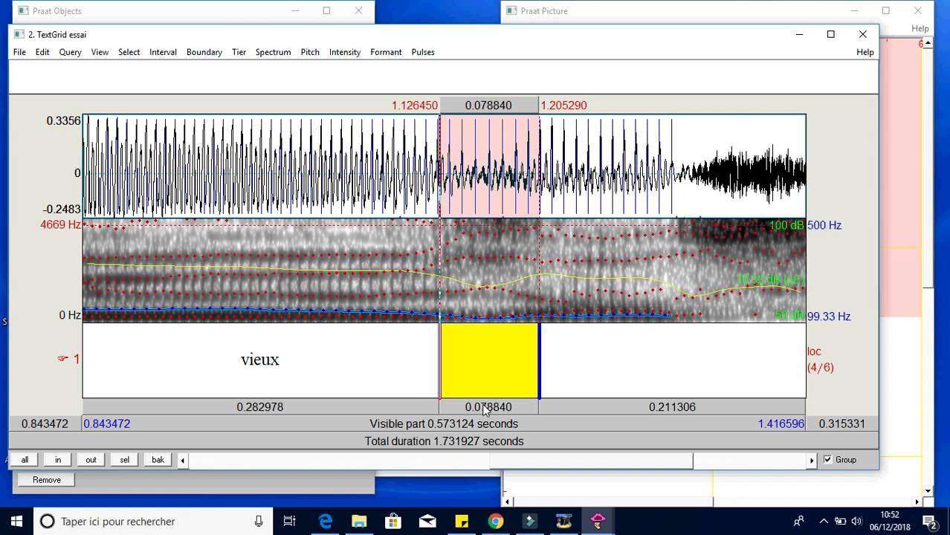
{"action": "type", "text": "z"}
Return to the full recording and remove the loc tier boundary at about 1.43 seconds
{"action": "left_click", "coordinate": [579, 397]}
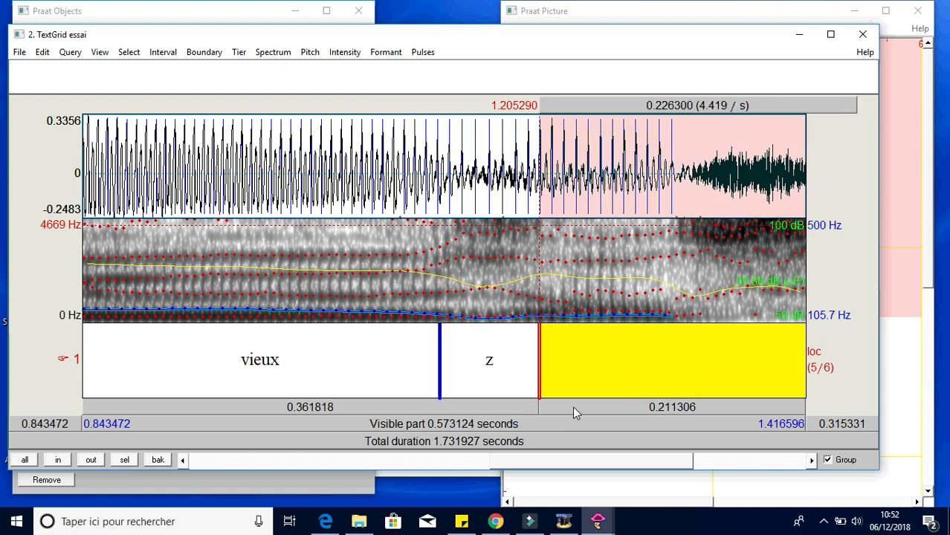
{"action": "left_click", "coordinate": [158, 460]}
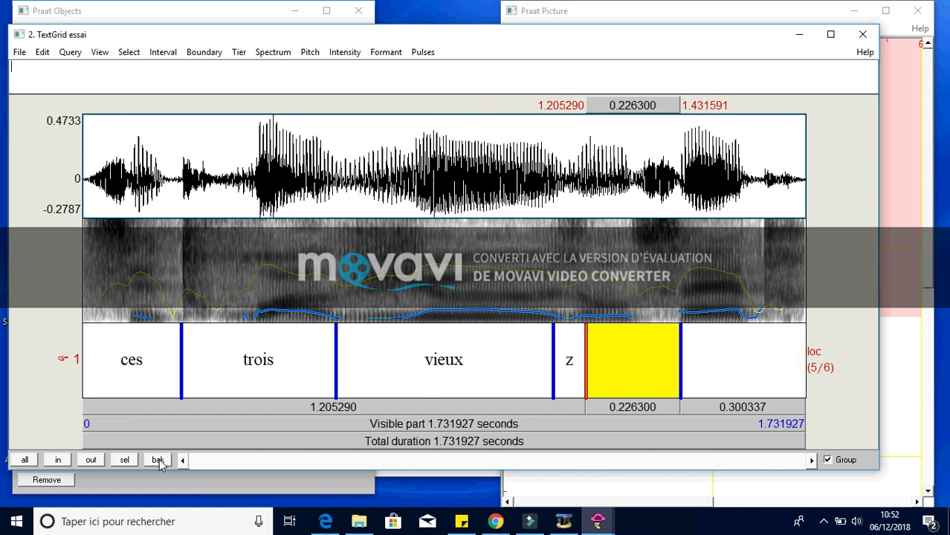
{"action": "left_click", "coordinate": [685, 366]}
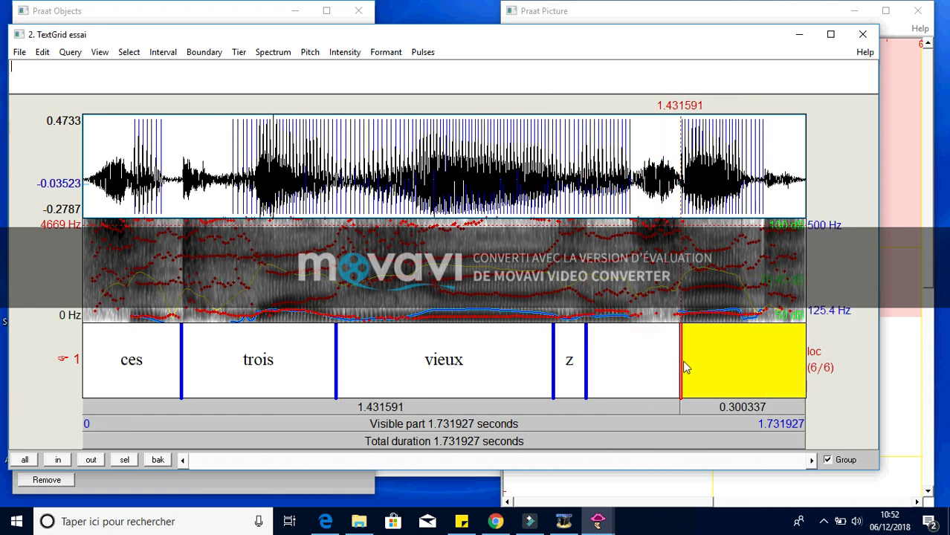
{"action": "key", "text": "alt+BackSpace"}
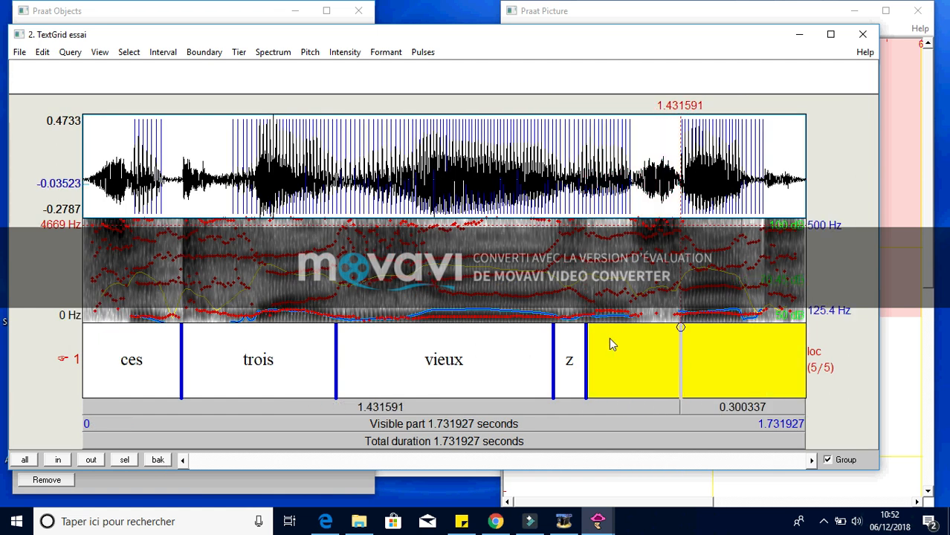
Change the label of the short interval after "vieux" to "/" and label the last interval "ancêtres"
{"action": "left_click", "coordinate": [562, 373]}
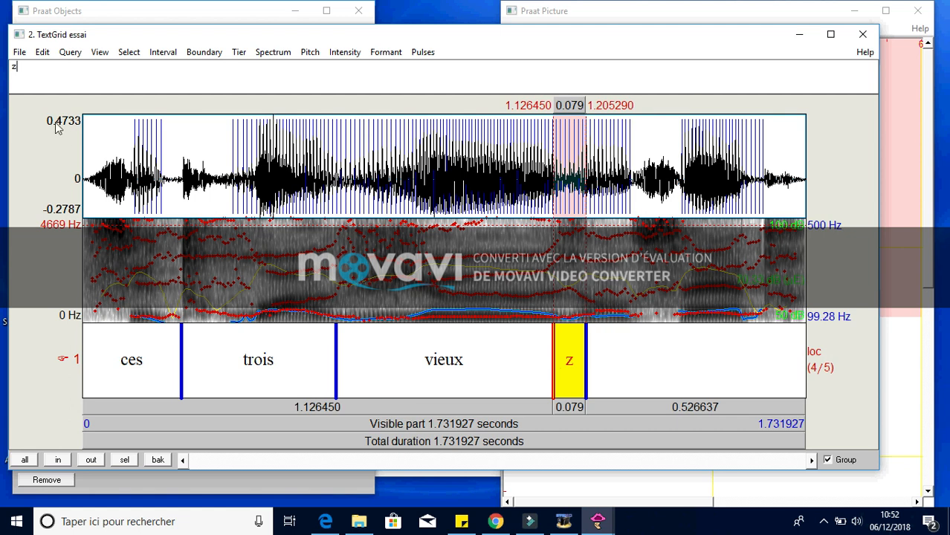
{"action": "type", "text": "/"}
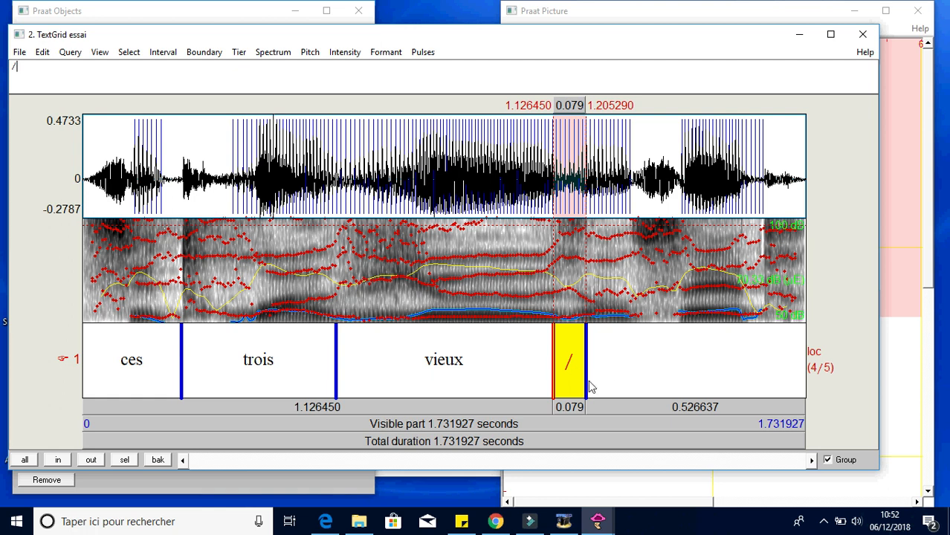
{"action": "left_click", "coordinate": [619, 370]}
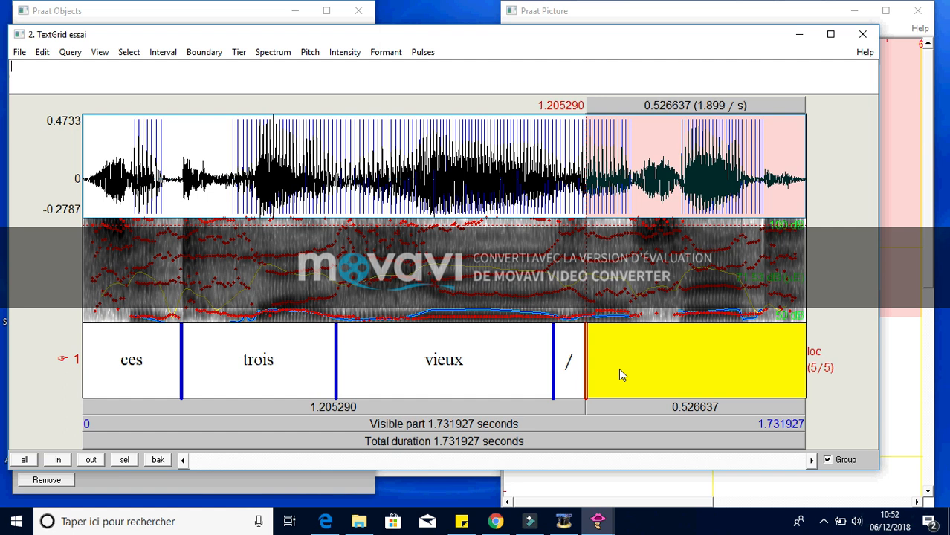
{"action": "type", "text": "anc"}
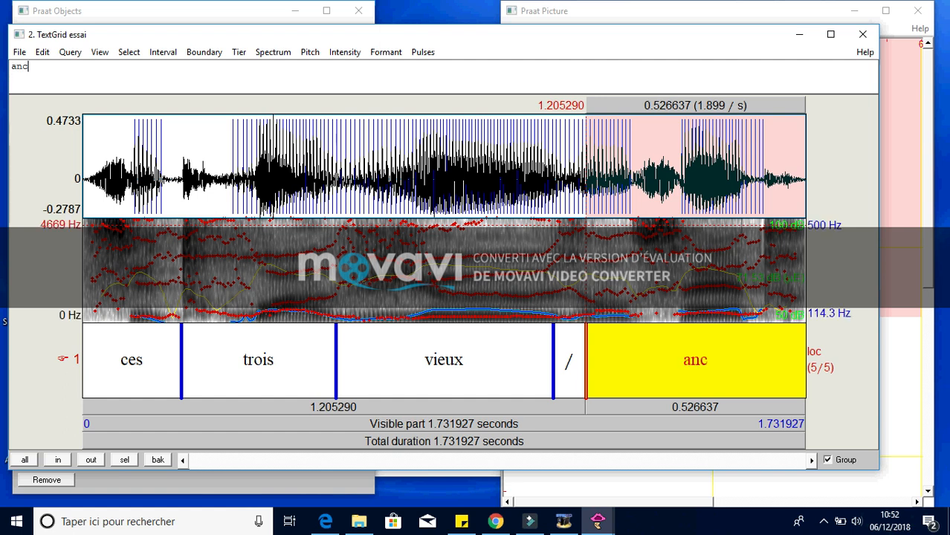
{"action": "type", "text": "êtres"}
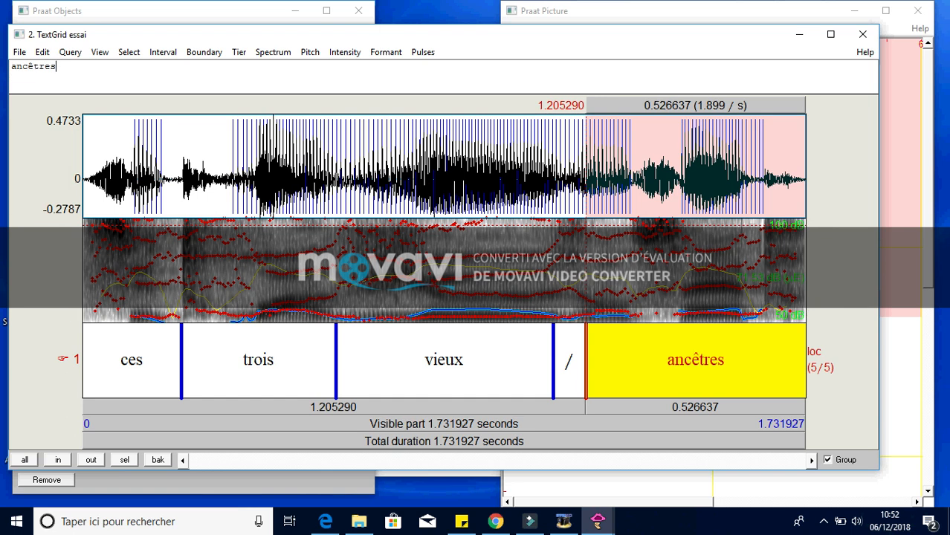
Check the "ces", "trois", "vieux" and "/" intervals in order, playing the "vieux" and "/" ones
{"action": "left_click", "coordinate": [145, 380]}
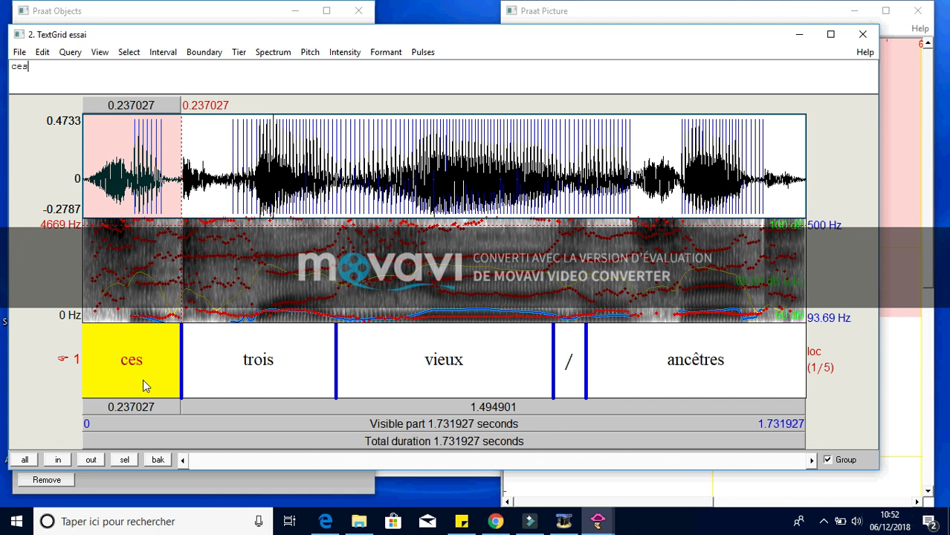
{"action": "left_click", "coordinate": [236, 370]}
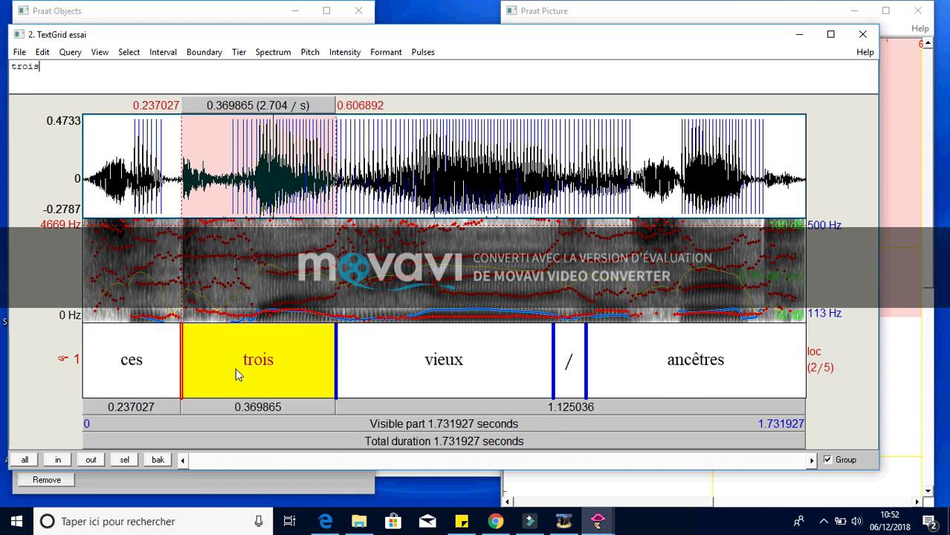
{"action": "left_click", "coordinate": [378, 382]}
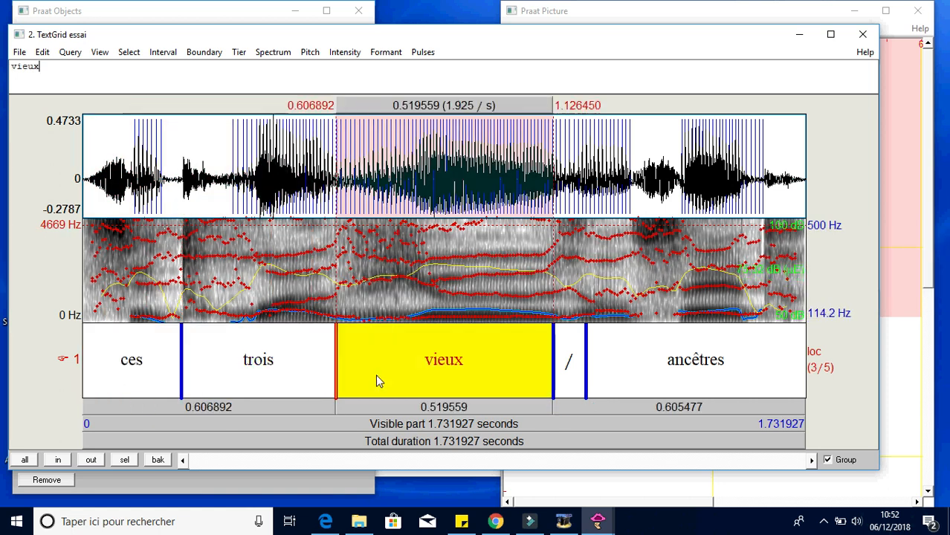
{"action": "left_click", "coordinate": [375, 413]}
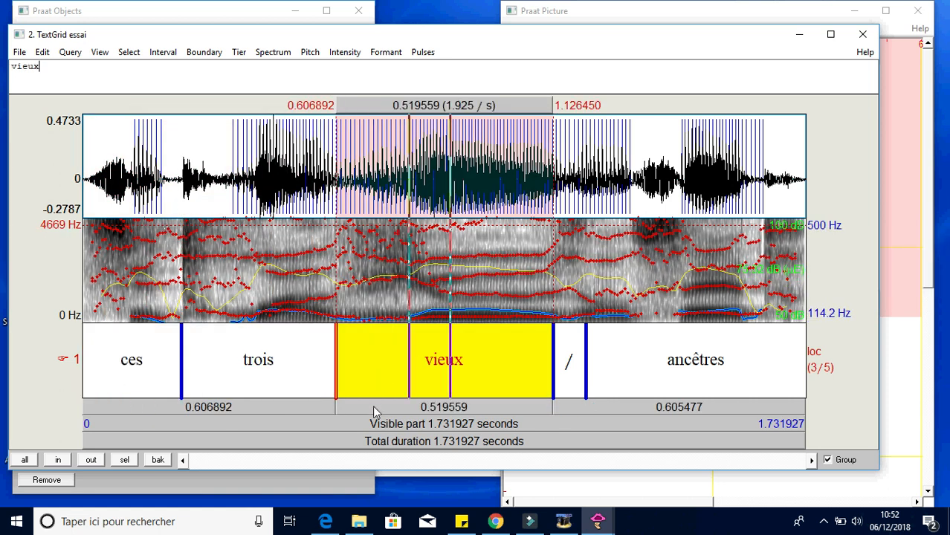
{"action": "left_click", "coordinate": [569, 384]}
{"action": "left_click", "coordinate": [568, 413]}
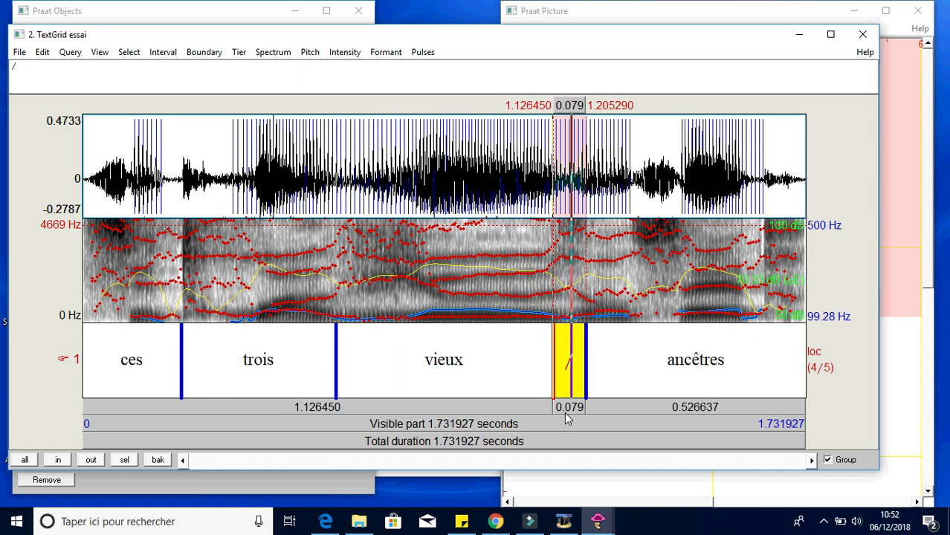
Play the "ancêtres" interval, move its start boundary to about 1.19 seconds and replay it
{"action": "left_click", "coordinate": [640, 380]}
{"action": "left_click", "coordinate": [629, 405]}
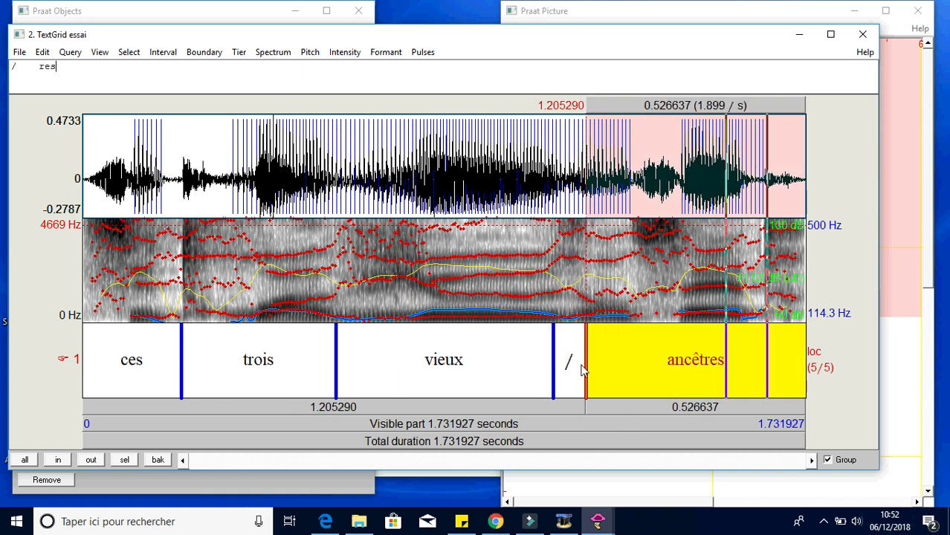
{"action": "left_click_drag", "start_coordinate": [585, 372], "coordinate": [579, 371]}
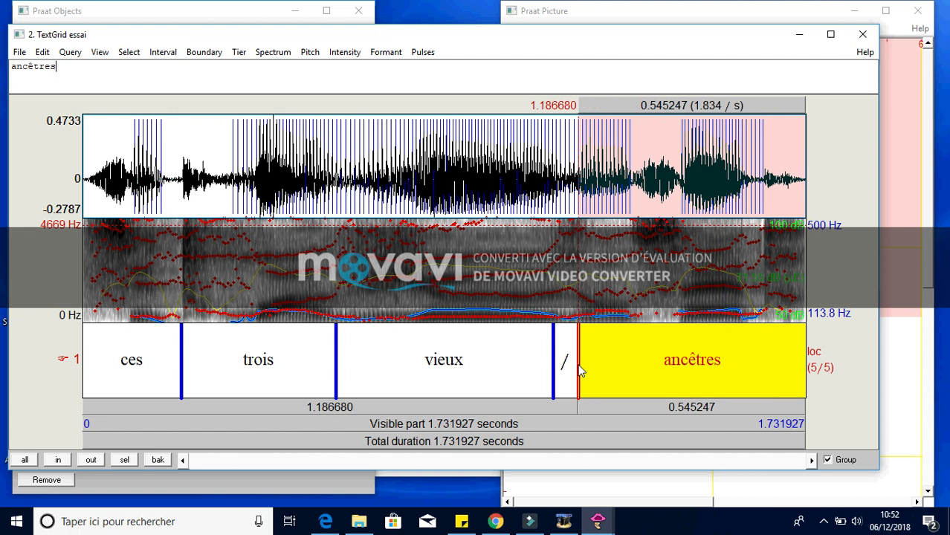
{"action": "left_click", "coordinate": [624, 409]}
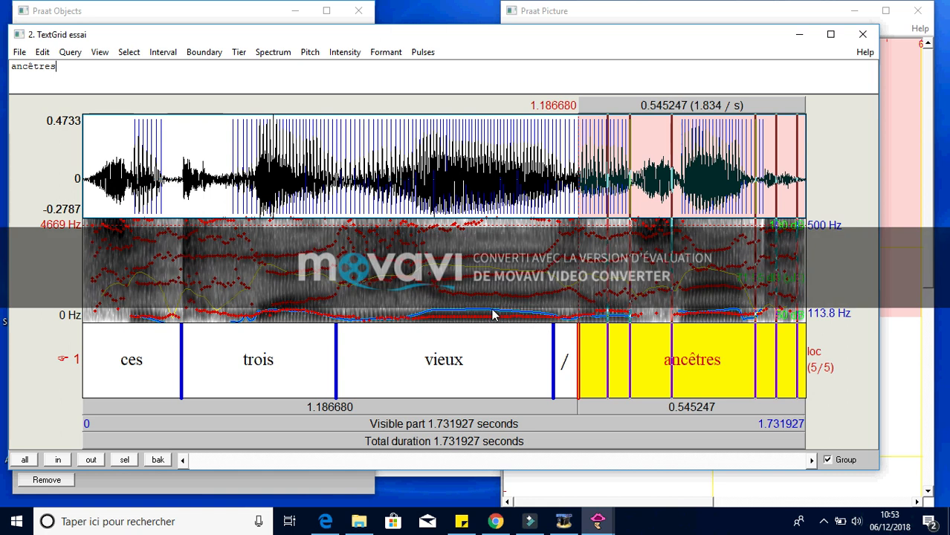
Hide the pitch contour and show it again, twice in a row
{"action": "left_click", "coordinate": [311, 53]}
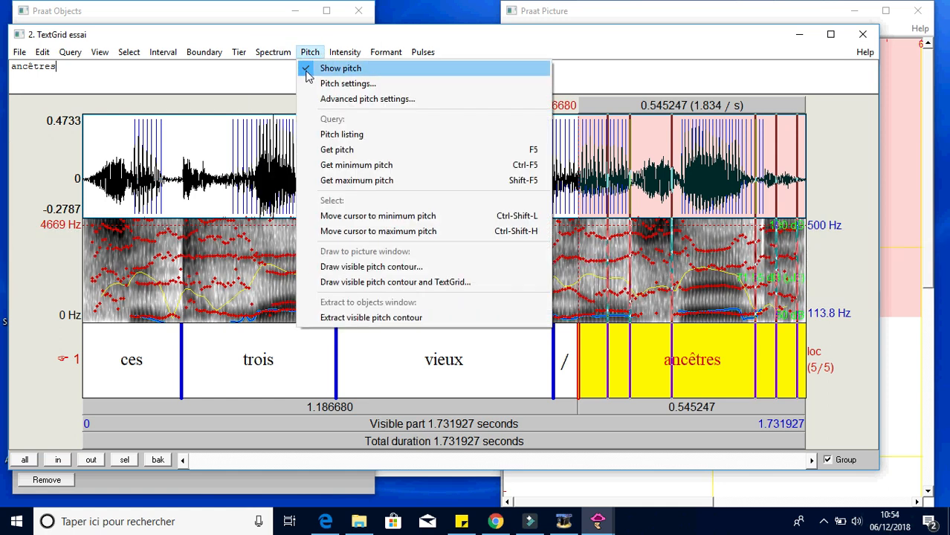
{"action": "left_click", "coordinate": [307, 73]}
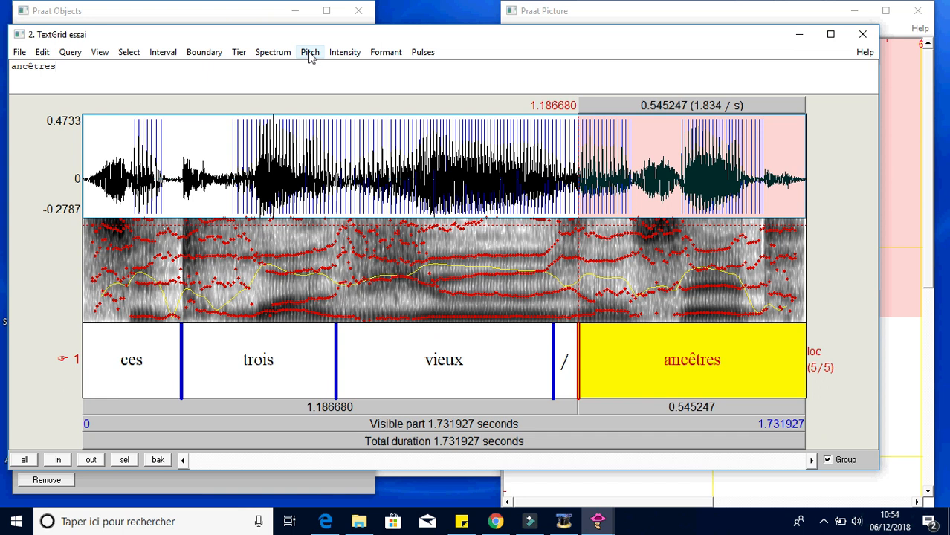
{"action": "left_click", "coordinate": [310, 54]}
{"action": "left_click", "coordinate": [313, 67]}
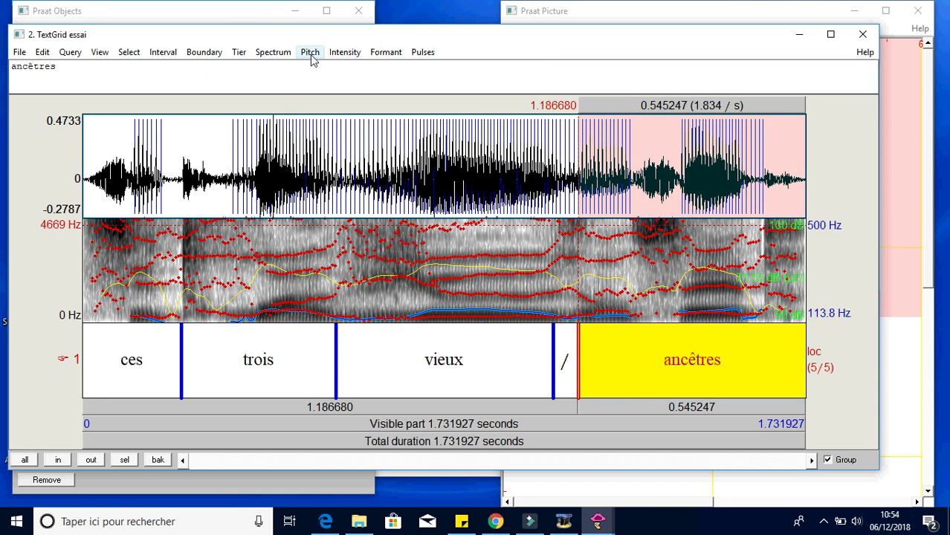
{"action": "left_click", "coordinate": [310, 54]}
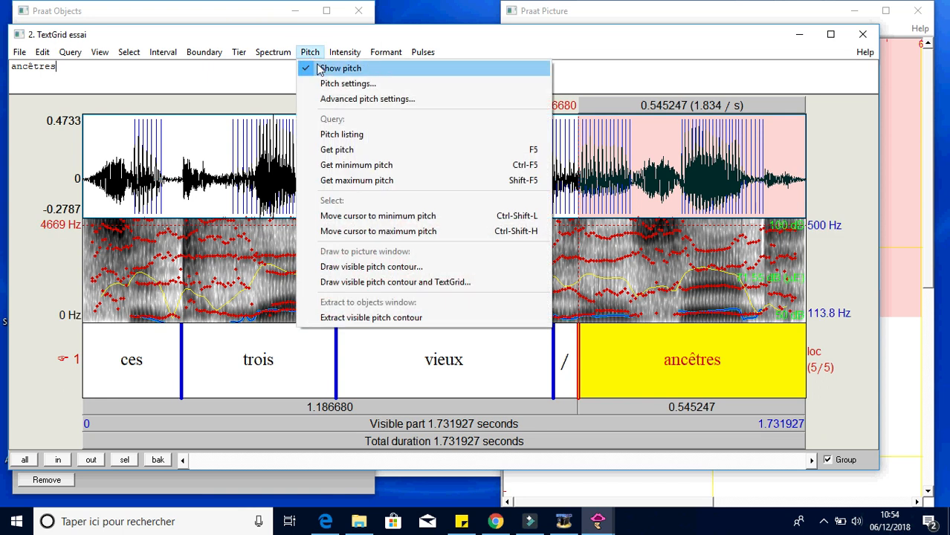
{"action": "left_click", "coordinate": [320, 68]}
{"action": "left_click", "coordinate": [312, 54]}
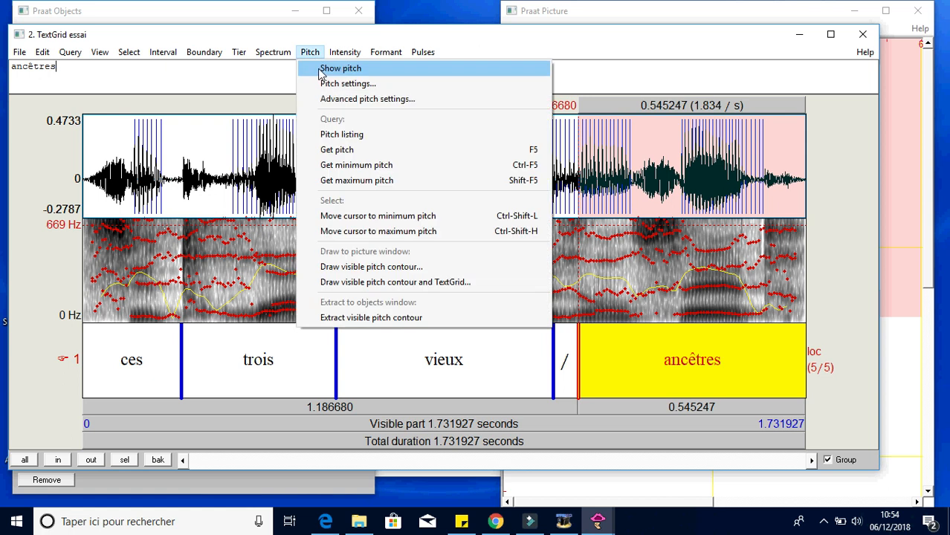
{"action": "left_click", "coordinate": [320, 69]}
Look over the intensity options and hide the formant tracks on the spectrogram
{"action": "left_click", "coordinate": [345, 53]}
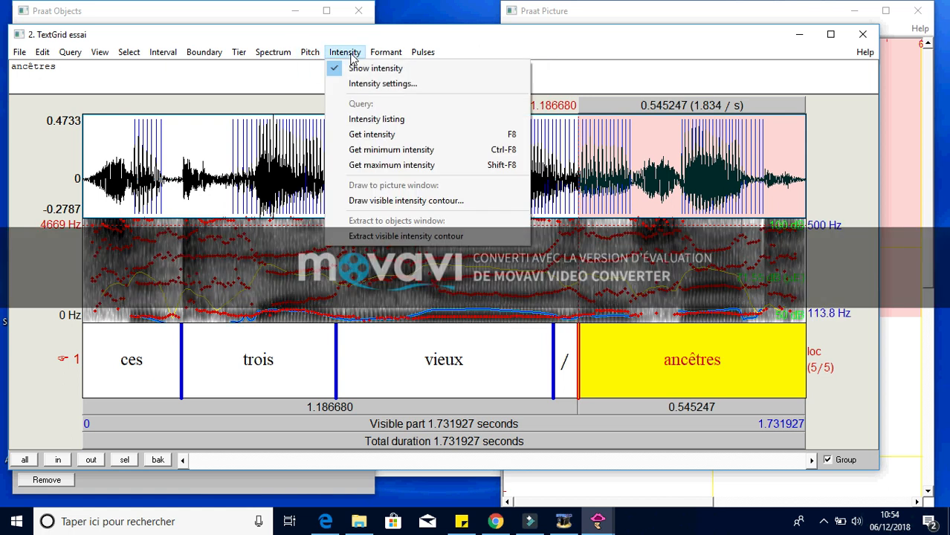
{"action": "left_click", "coordinate": [385, 52]}
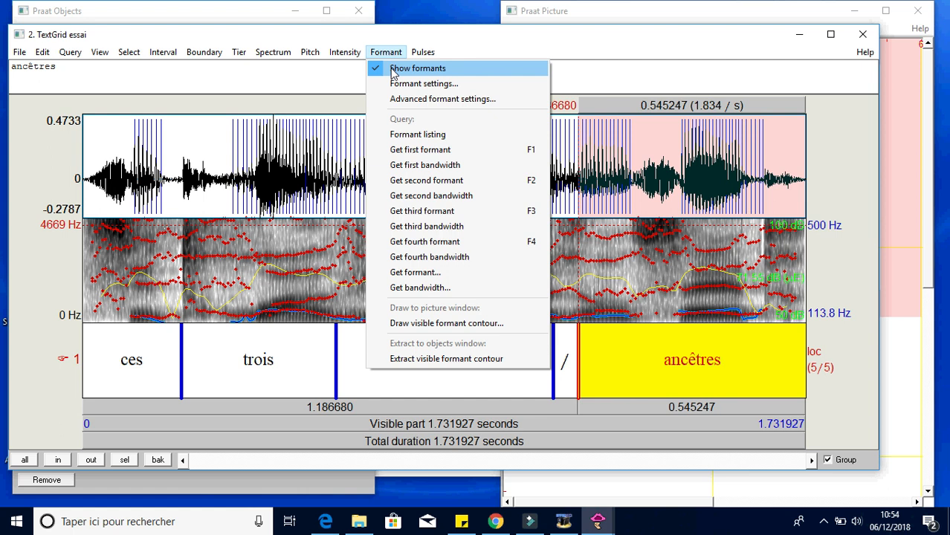
{"action": "left_click", "coordinate": [391, 69]}
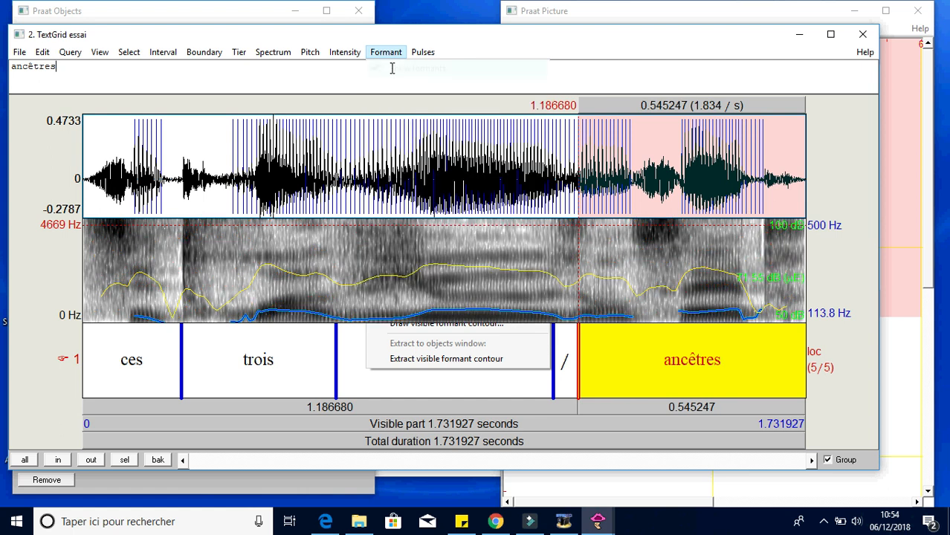
Hide the spectrogram and show it again
{"action": "left_click", "coordinate": [271, 55]}
{"action": "left_click", "coordinate": [283, 67]}
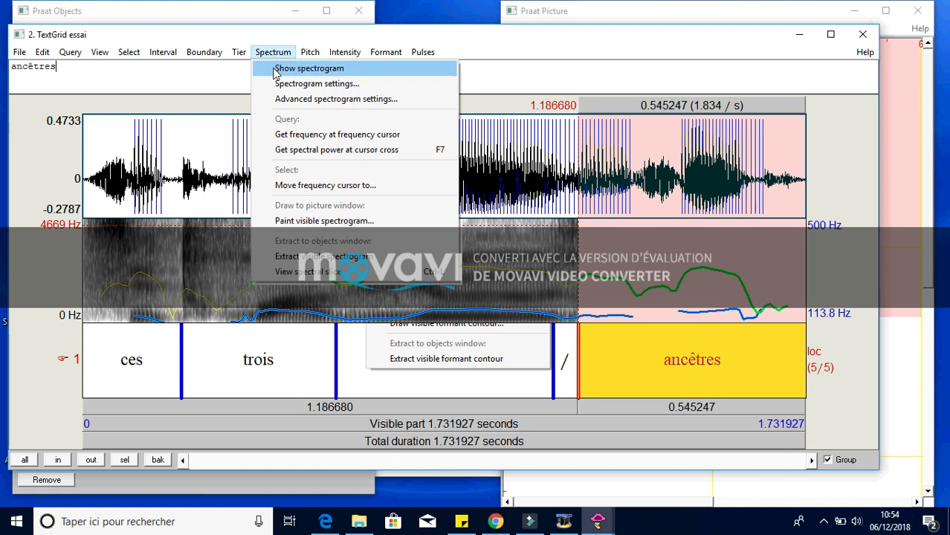
{"action": "left_click", "coordinate": [273, 68]}
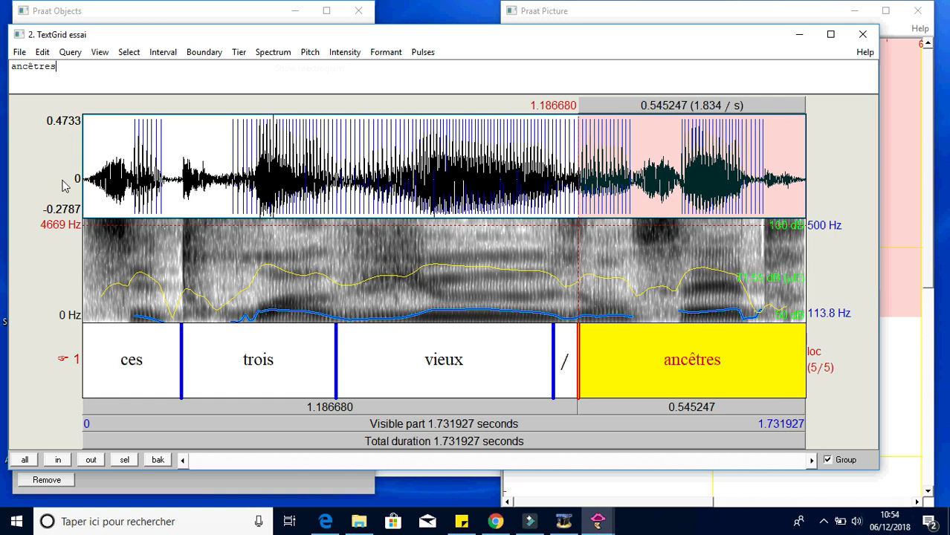
Select practically the whole recording, from about 0.005 seconds to the end
{"action": "left_click_drag", "start_coordinate": [97, 133], "coordinate": [893, 108]}
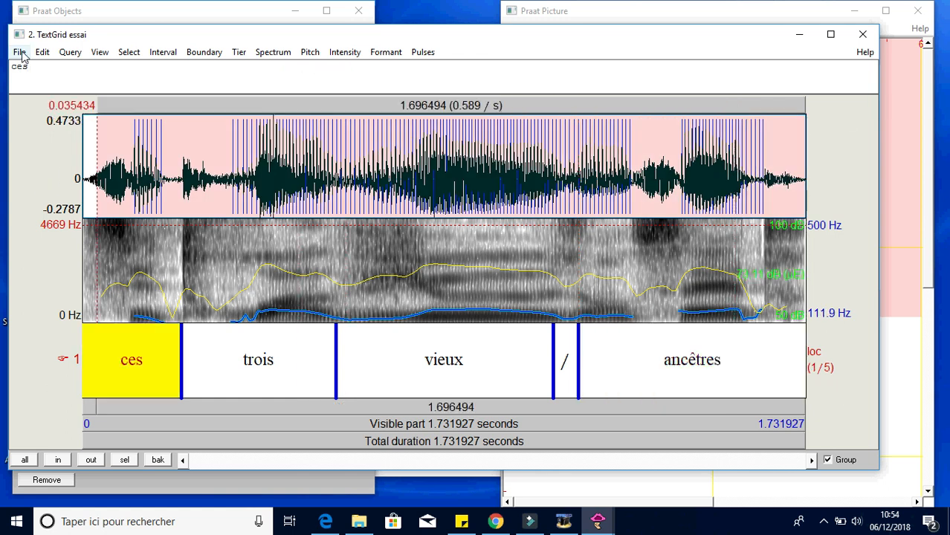
{"action": "left_click", "coordinate": [83, 128]}
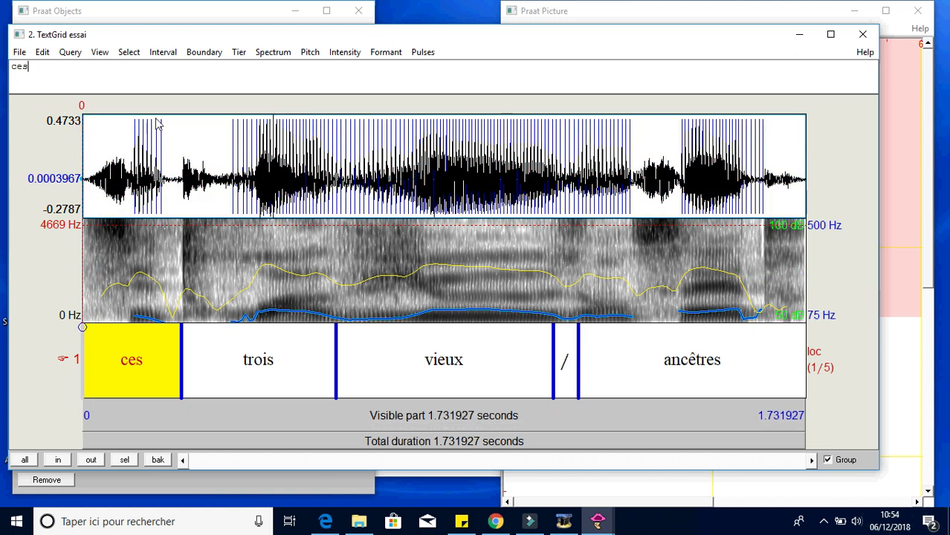
{"action": "left_click_drag", "start_coordinate": [84, 162], "coordinate": [489, 168]}
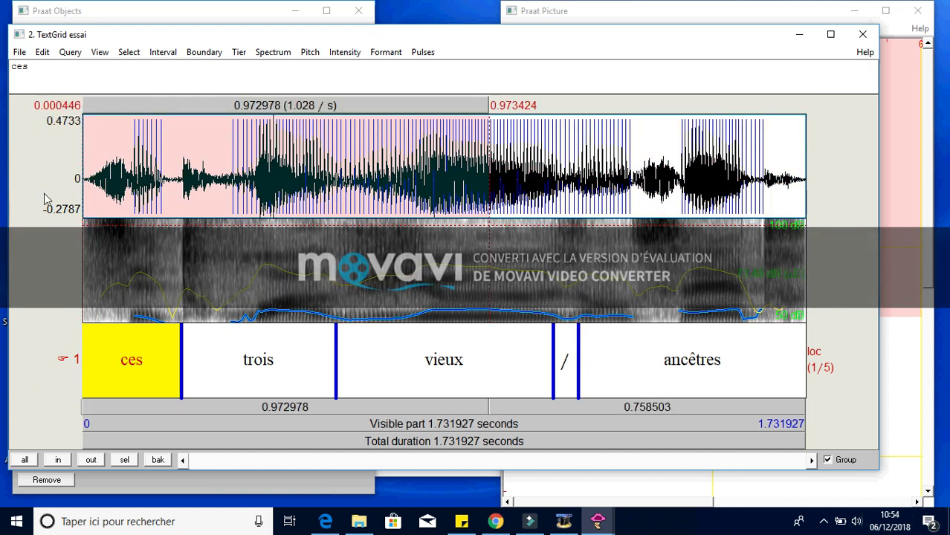
{"action": "left_click_drag", "start_coordinate": [87, 190], "coordinate": [848, 139]}
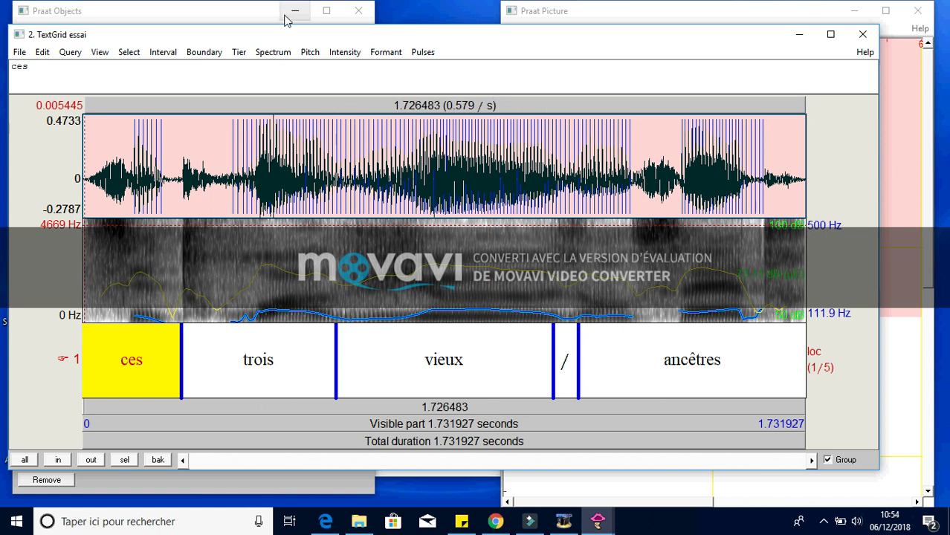
Extract the selected sound and the selected TextGrid (time from 0) as new objects
{"action": "left_click", "coordinate": [19, 52]}
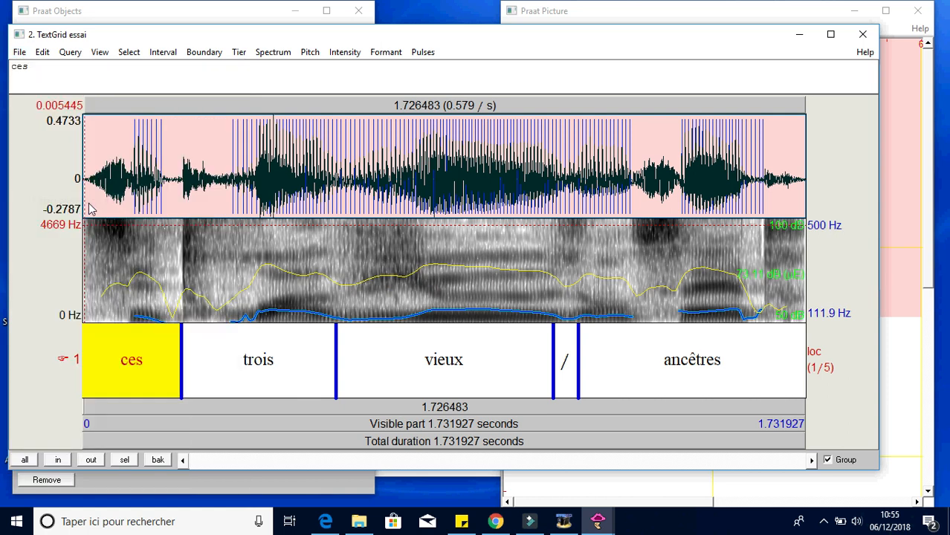
{"action": "left_click", "coordinate": [19, 52]}
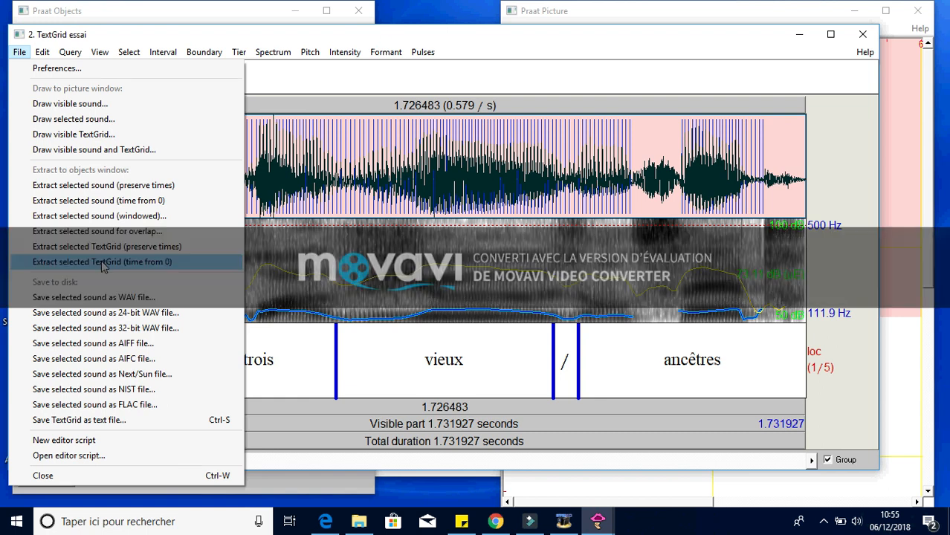
{"action": "left_click", "coordinate": [102, 262]}
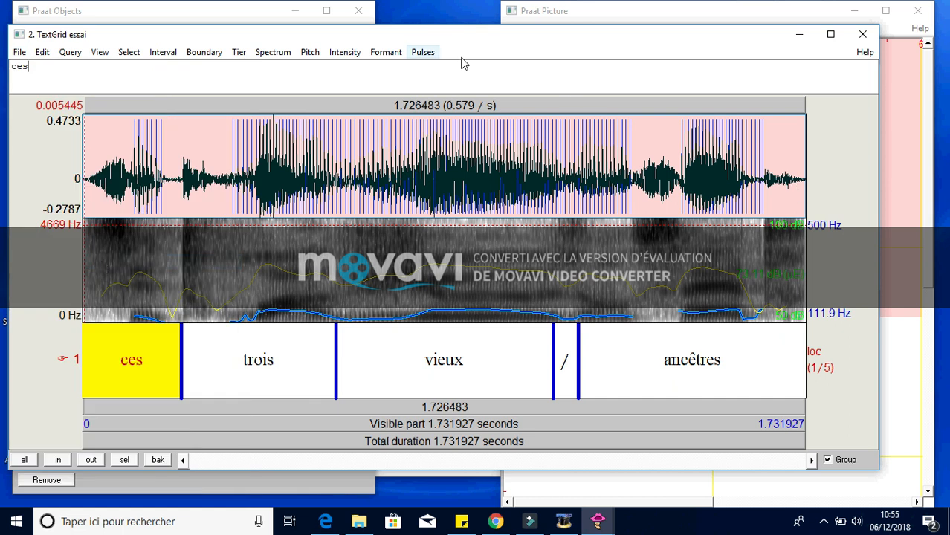
Rename the extracted Sound untitled object as essai2 in the Praat Objects window
{"action": "left_click", "coordinate": [231, 11]}
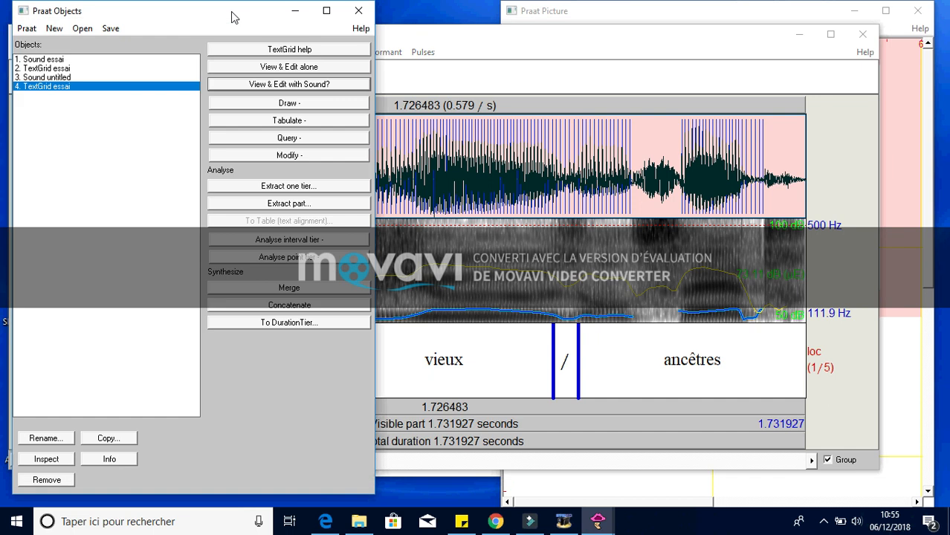
{"action": "left_click", "coordinate": [71, 79]}
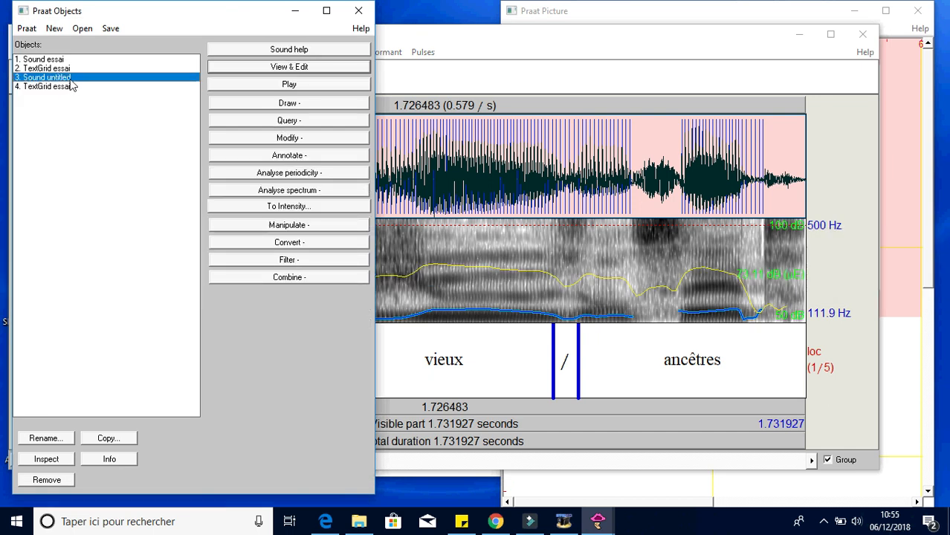
{"action": "left_click", "coordinate": [54, 440]}
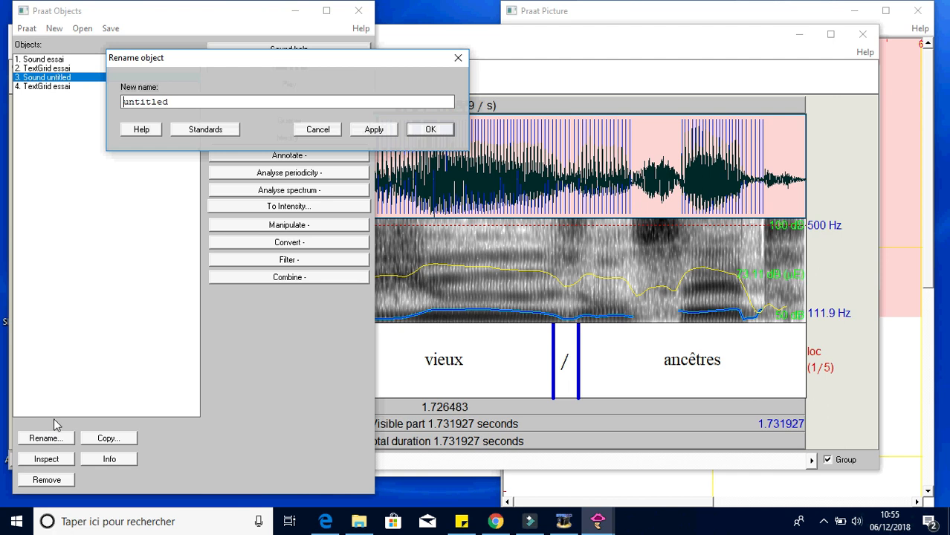
{"action": "double_click", "coordinate": [177, 98]}
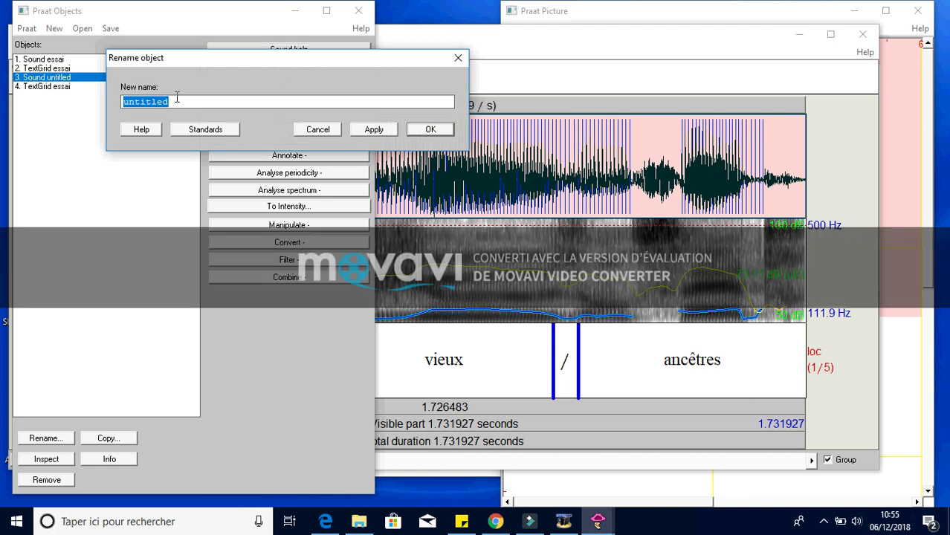
{"action": "type", "text": "extrac"}
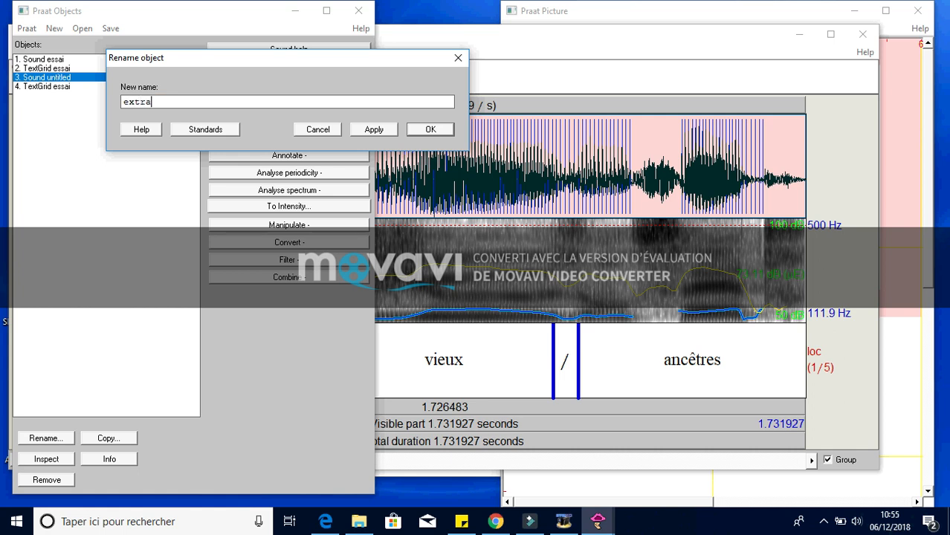
{"action": "key", "text": "BackSpace"}
{"action": "key", "text": "BackSpace"}
{"action": "key", "text": "BackSpace"}
{"action": "key", "text": "BackSpace"}
{"action": "key", "text": "BackSpace"}
{"action": "key", "text": "BackSpace"}
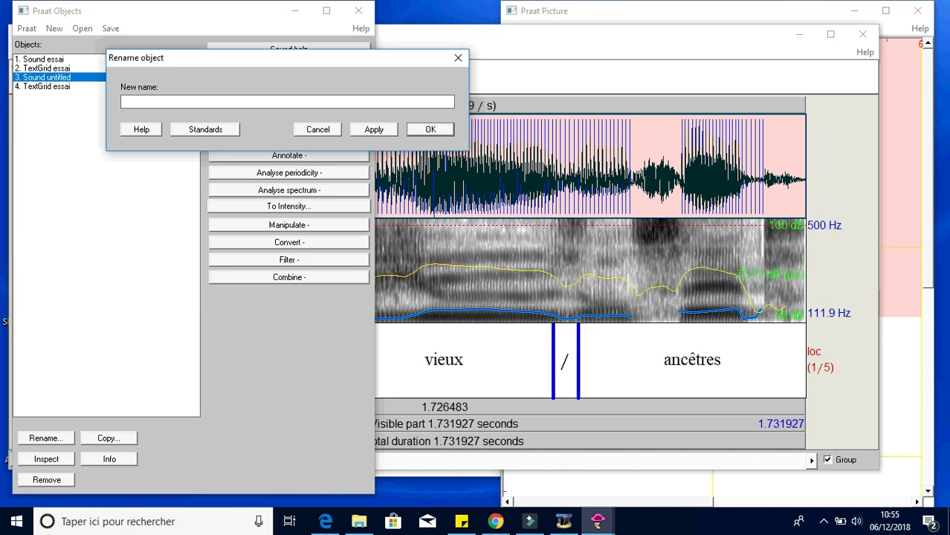
{"action": "type", "text": "essai2"}
{"action": "left_click", "coordinate": [431, 129]}
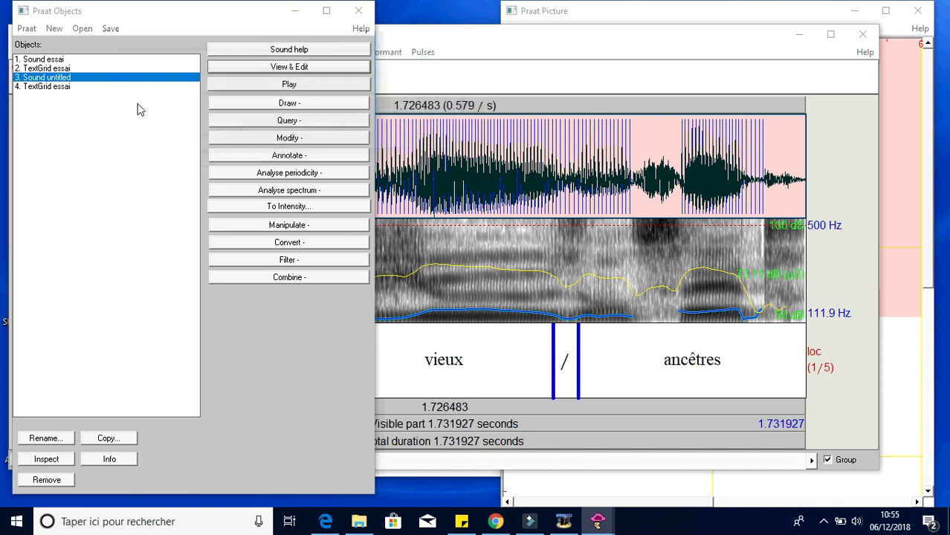
Rename the extracted TextGrid, the last object in the list, as essai2
{"action": "left_click", "coordinate": [68, 87]}
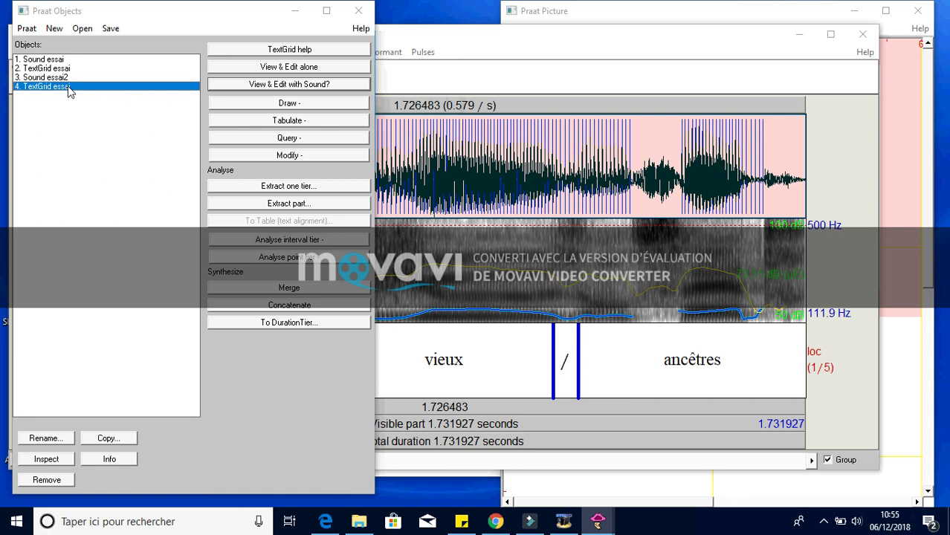
{"action": "left_click", "coordinate": [46, 437]}
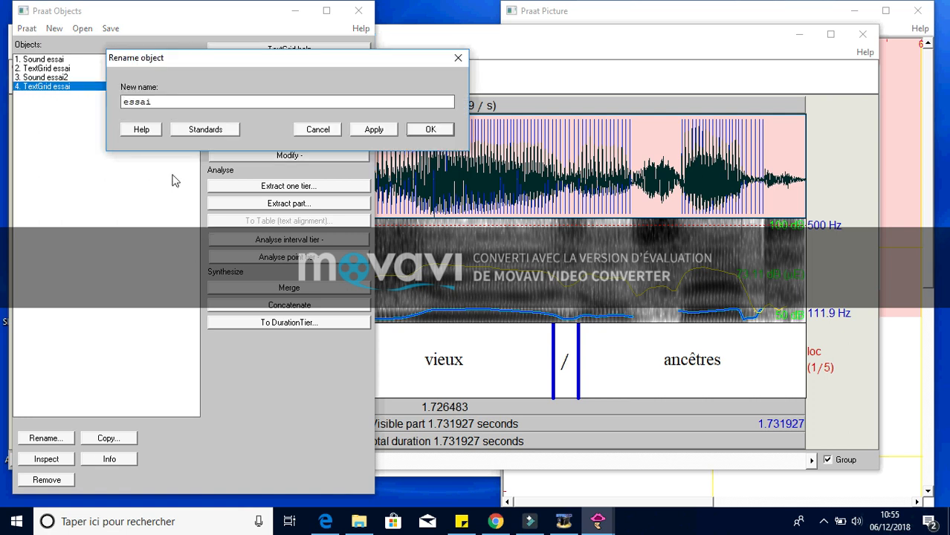
{"action": "left_click", "coordinate": [175, 101]}
{"action": "type", "text": "2"}
{"action": "key", "text": "Return"}
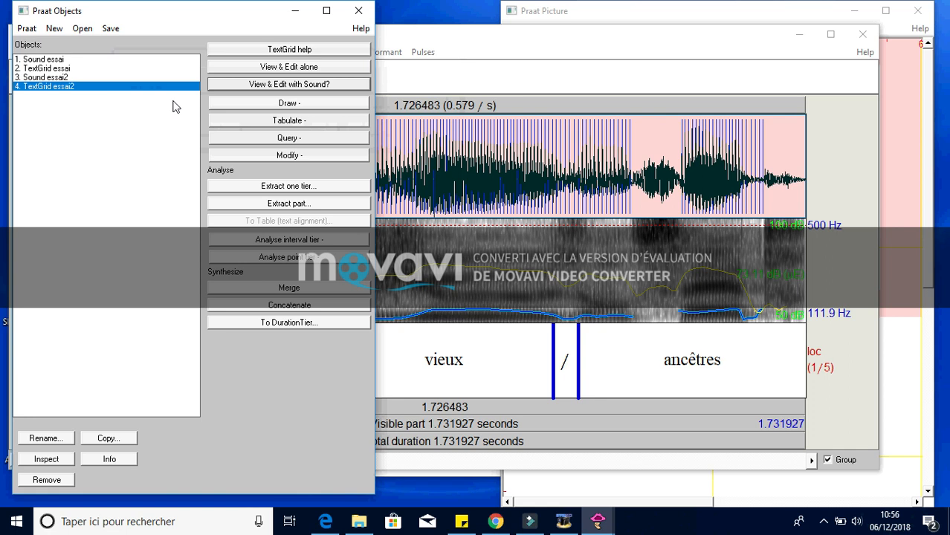
Save the TextGrid essai2 as a text file named essai2 in the C: corpus folder
{"action": "left_click", "coordinate": [113, 30]}
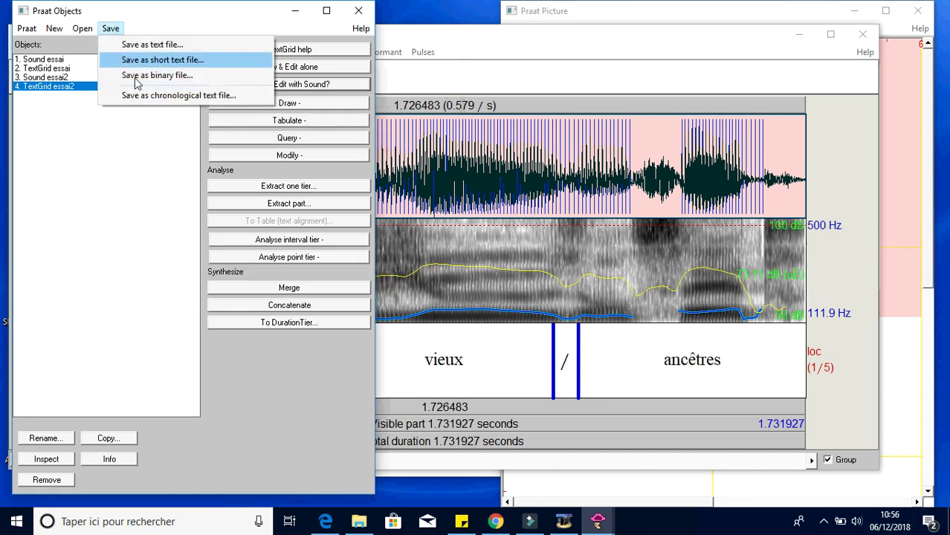
{"action": "left_click", "coordinate": [154, 45]}
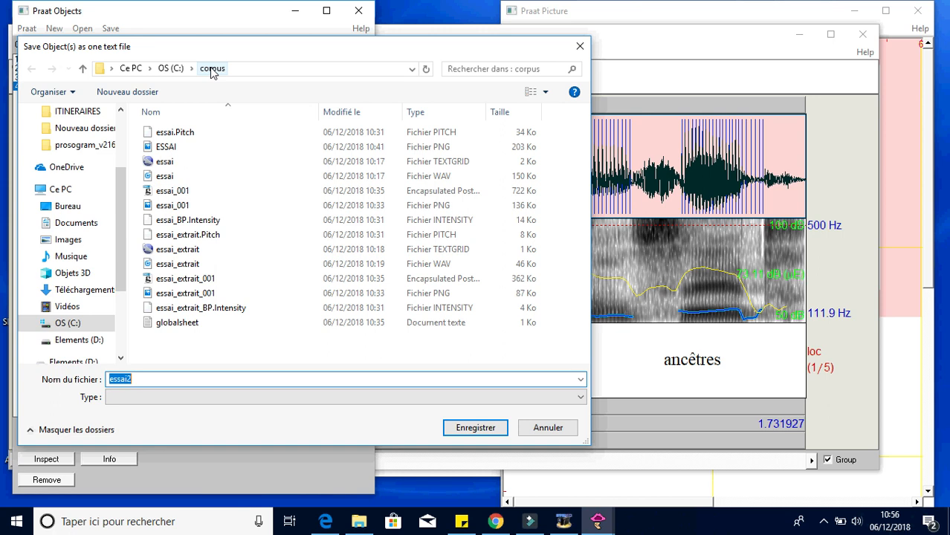
{"action": "left_click", "coordinate": [467, 429]}
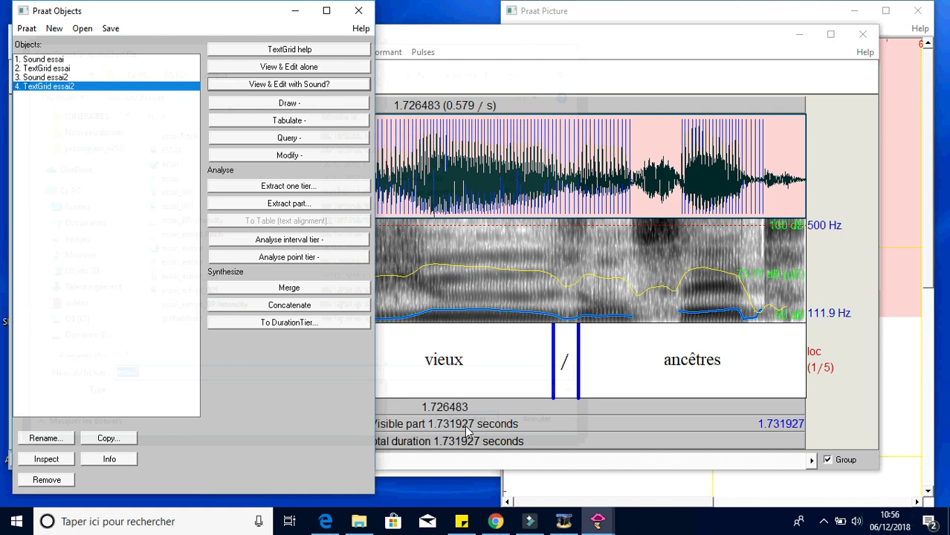
Save the Sound essai2 as a WAV file named essai2.wav in the corpus folder
{"action": "left_click", "coordinate": [49, 77]}
{"action": "left_click", "coordinate": [111, 30]}
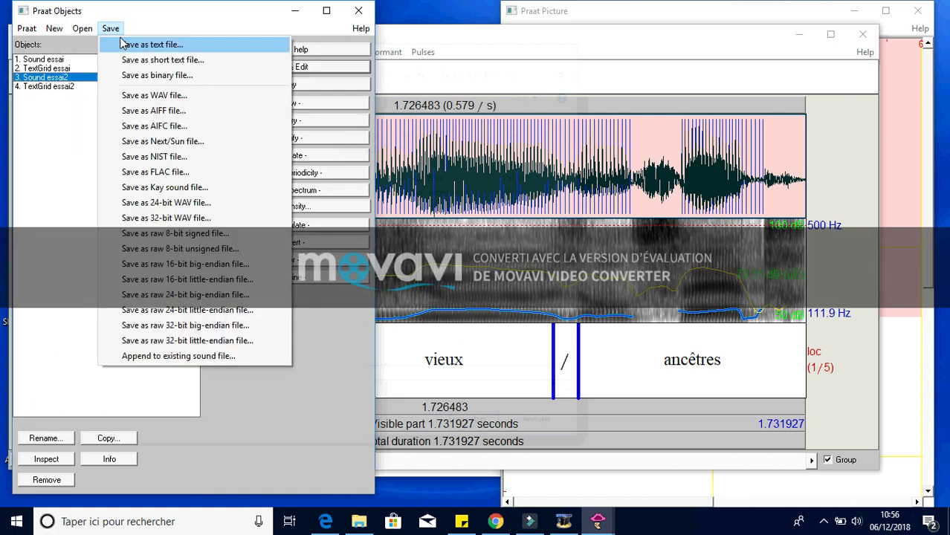
{"action": "left_click", "coordinate": [142, 98]}
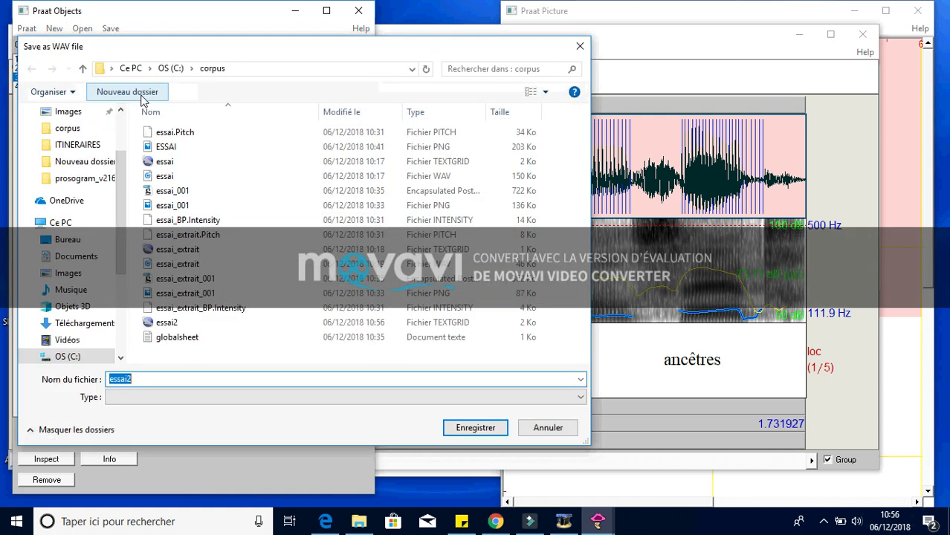
{"action": "left_click", "coordinate": [150, 377]}
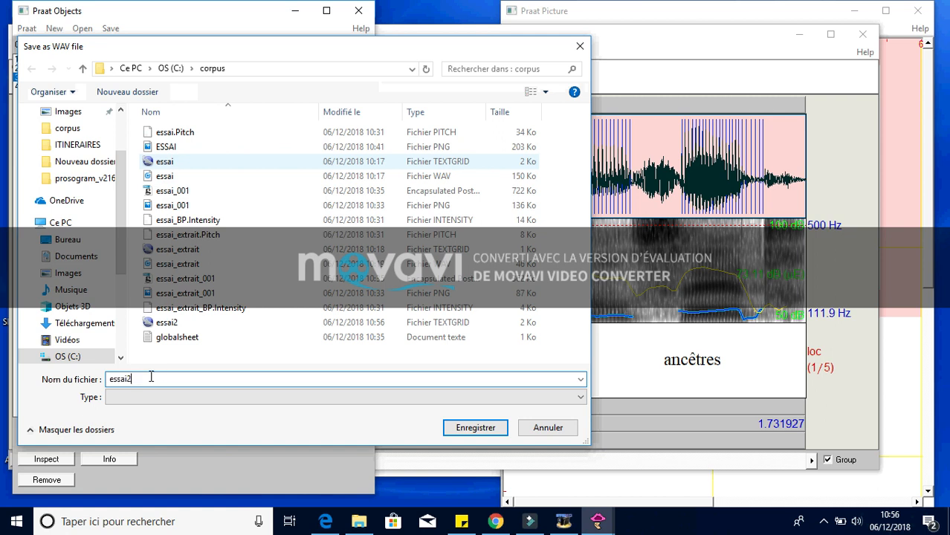
{"action": "type", "text": ".wav"}
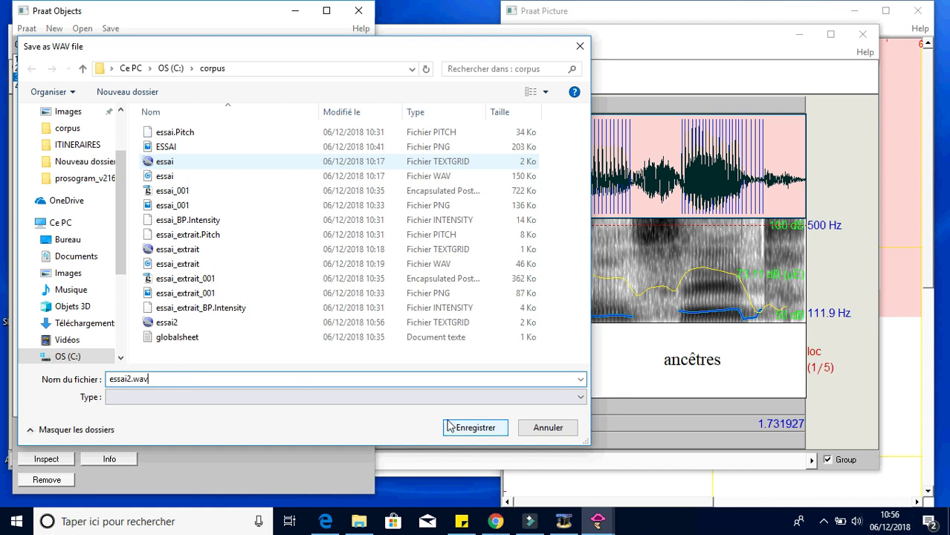
{"action": "left_click", "coordinate": [489, 428]}
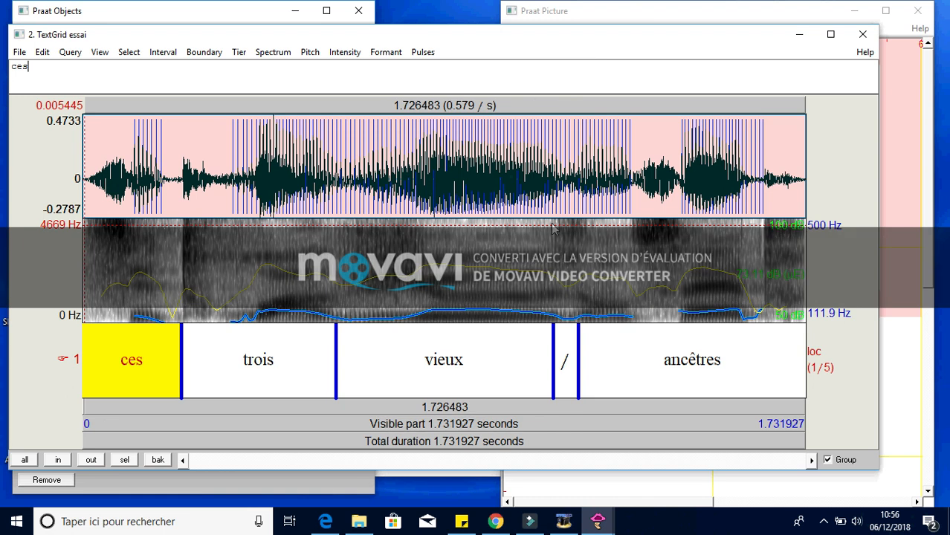
Extract the sound and the TextGrid of the "vieux" interval to the objects list, both with times preserved
{"action": "left_click", "coordinate": [468, 368]}
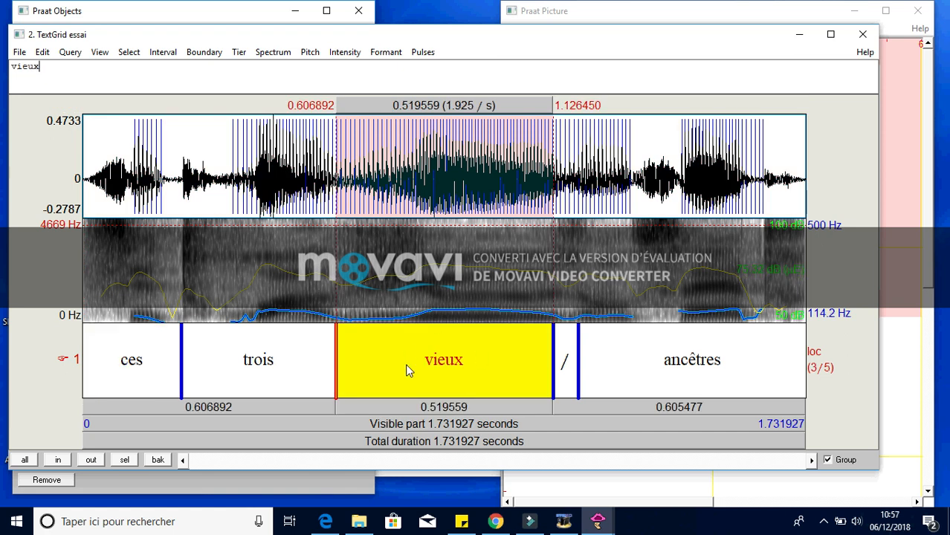
{"action": "left_click", "coordinate": [19, 52]}
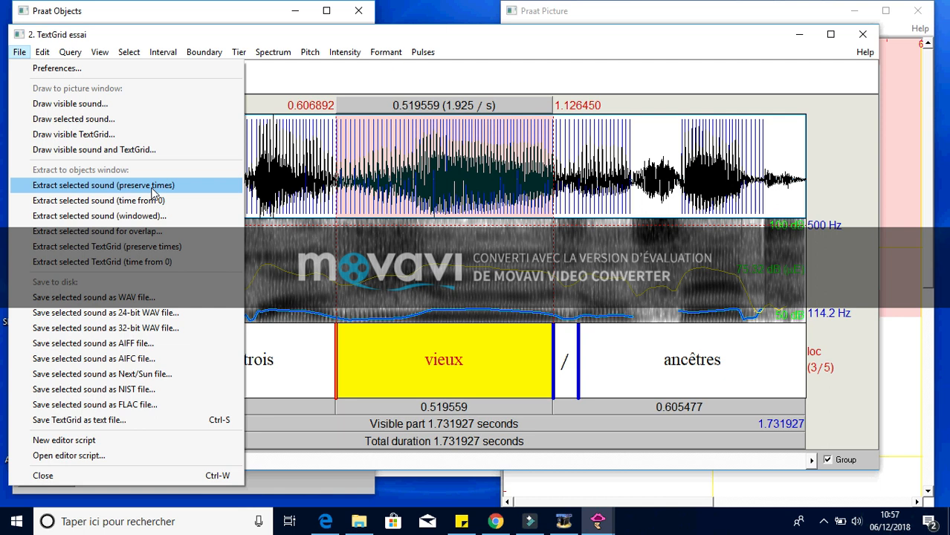
{"action": "left_click", "coordinate": [159, 186]}
{"action": "left_click", "coordinate": [18, 53]}
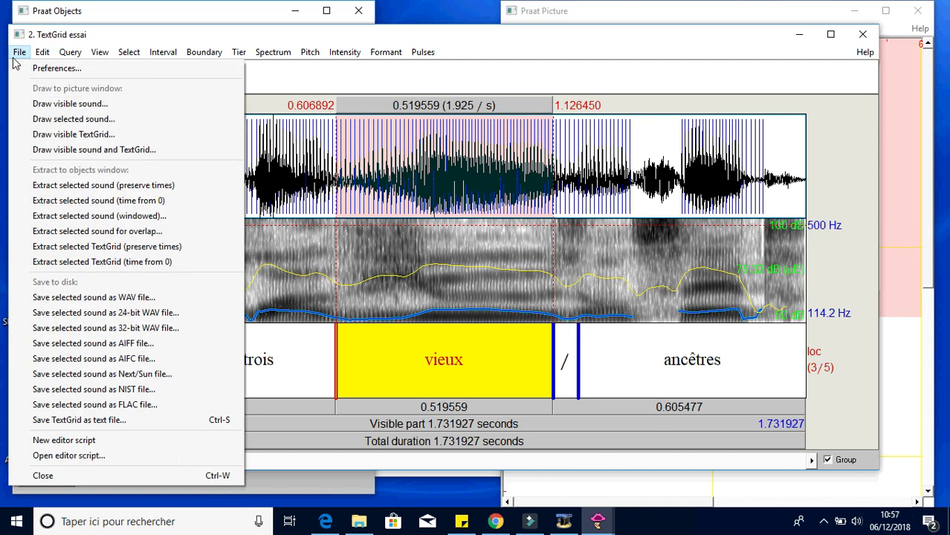
{"action": "left_click", "coordinate": [117, 249]}
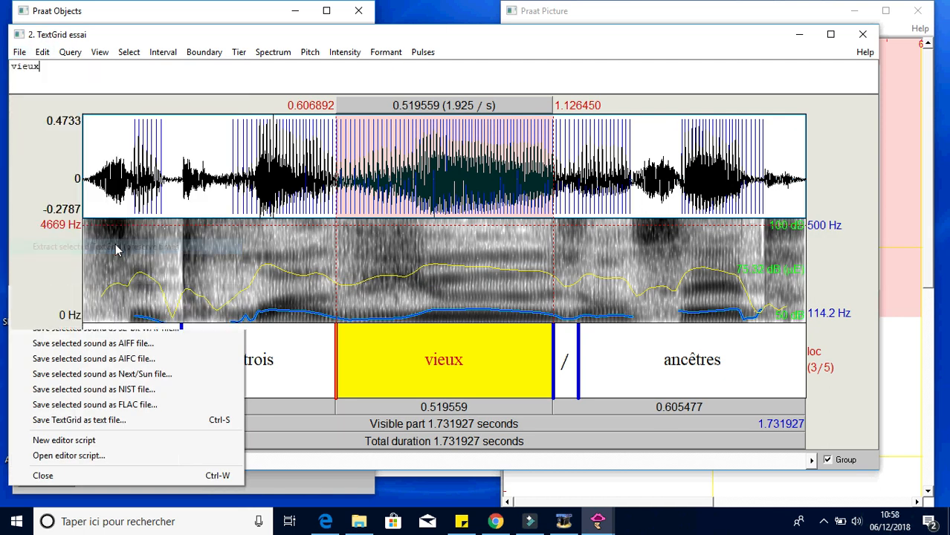
Rename the newly extracted TextGrid, the last object in the Praat Objects window, as essai2_extrait
{"action": "left_click", "coordinate": [219, 14]}
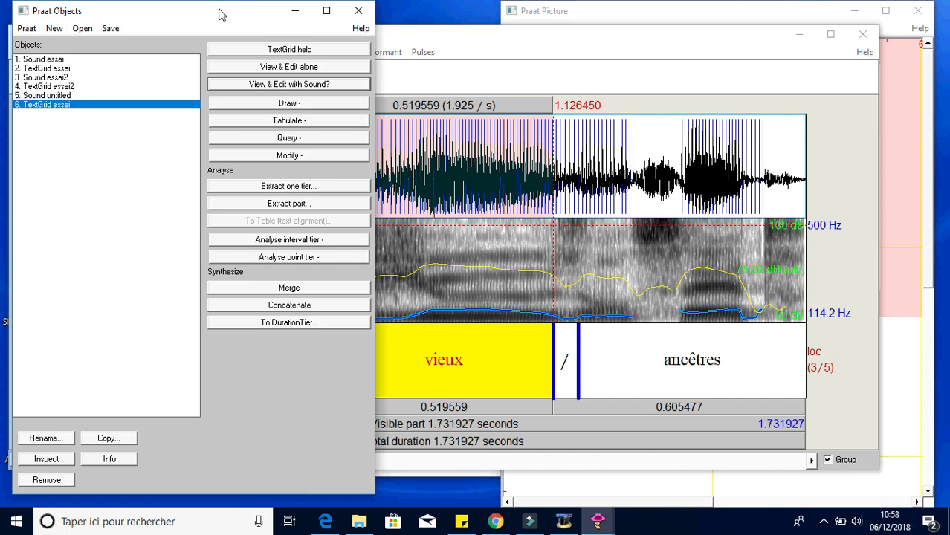
{"action": "left_click", "coordinate": [43, 438]}
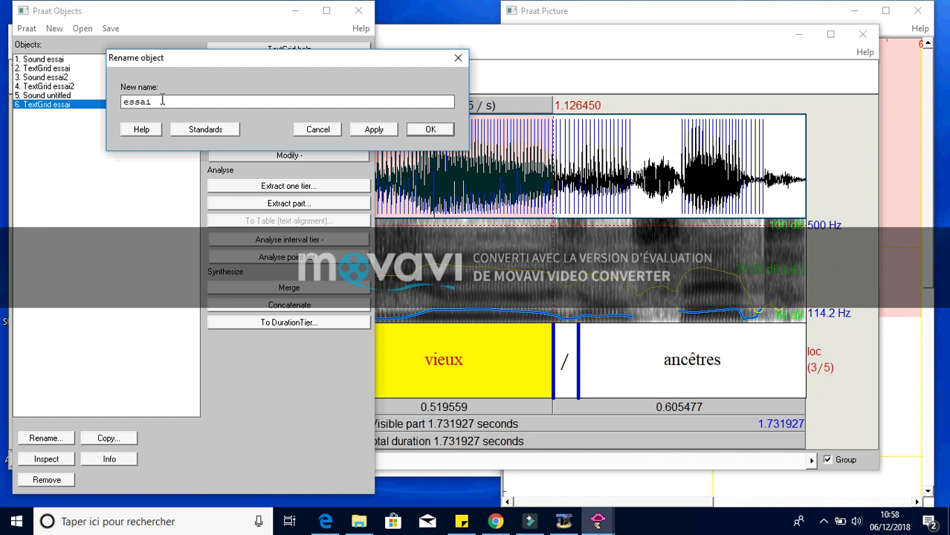
{"action": "type", "text": "2_extrait"}
{"action": "key", "text": "Return"}
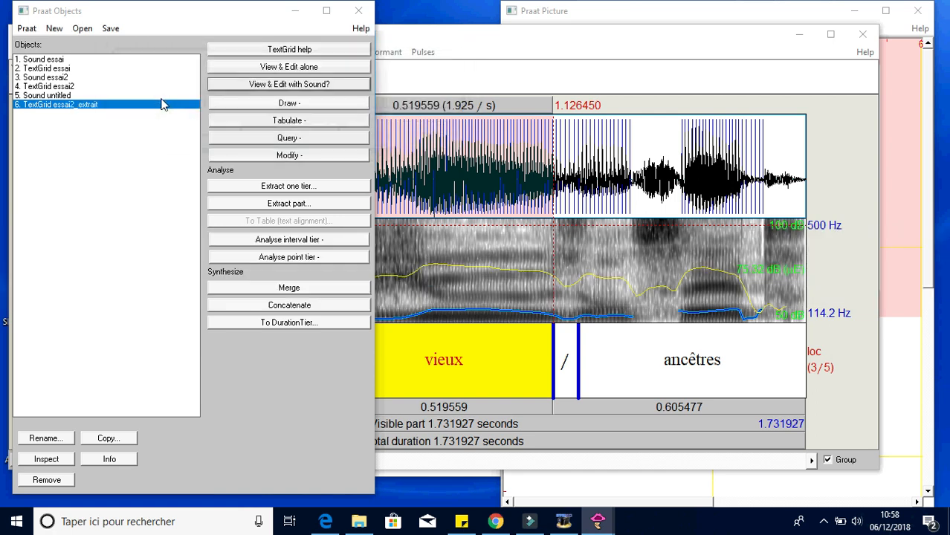
Rename the extracted Sound untitled object as essai2_extrait
{"action": "left_click", "coordinate": [97, 89]}
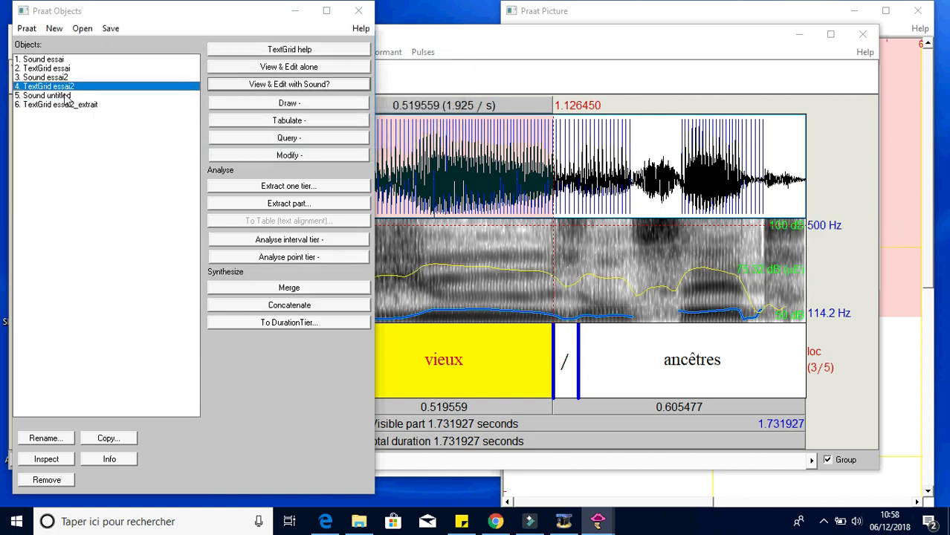
{"action": "left_click", "coordinate": [67, 96]}
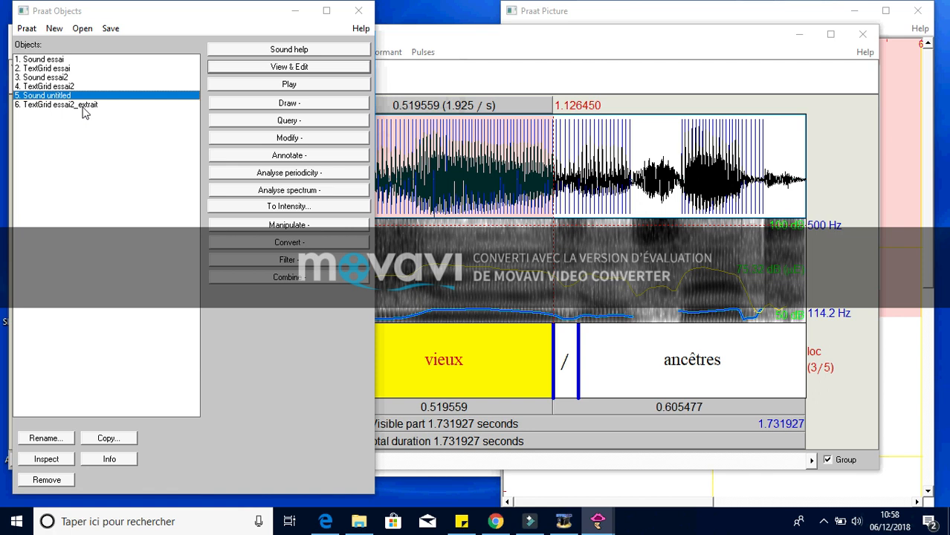
{"action": "left_click", "coordinate": [45, 438]}
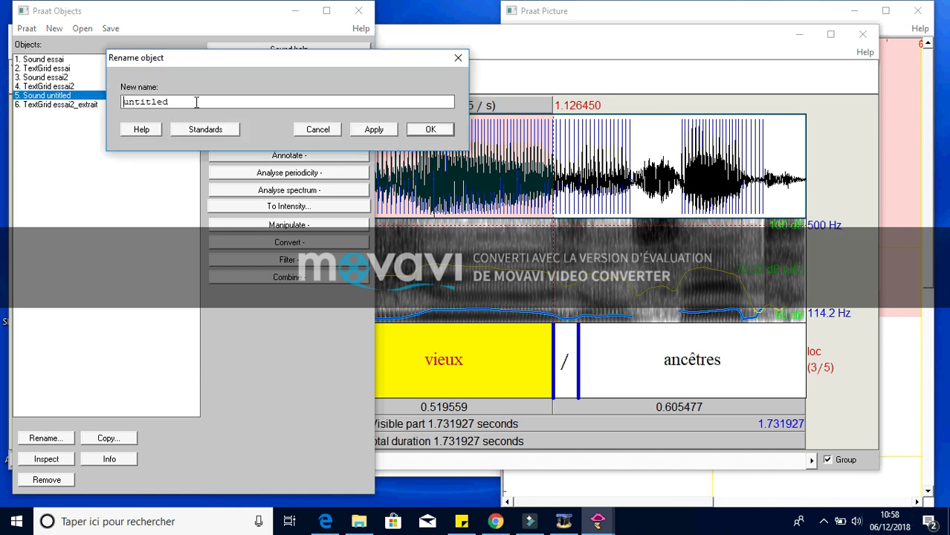
{"action": "double_click", "coordinate": [196, 102]}
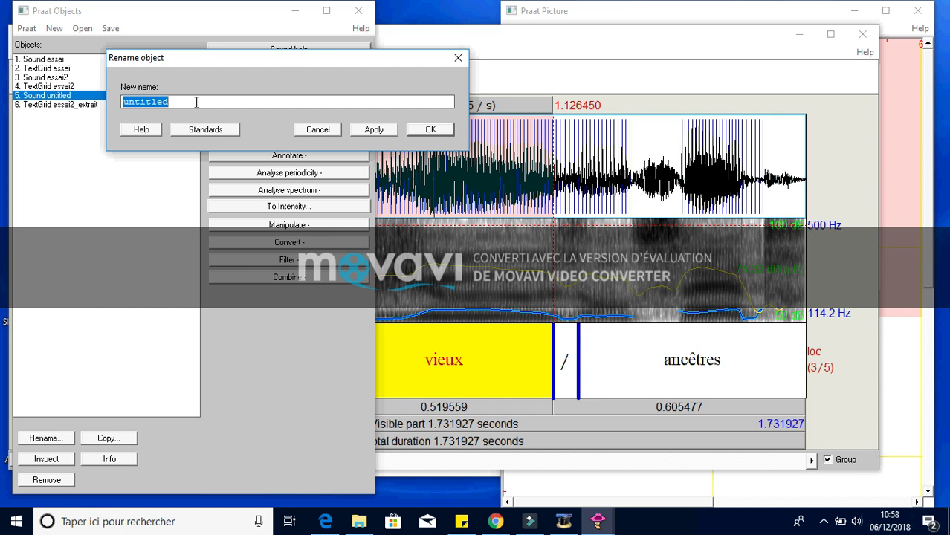
{"action": "type", "text": "essaié"}
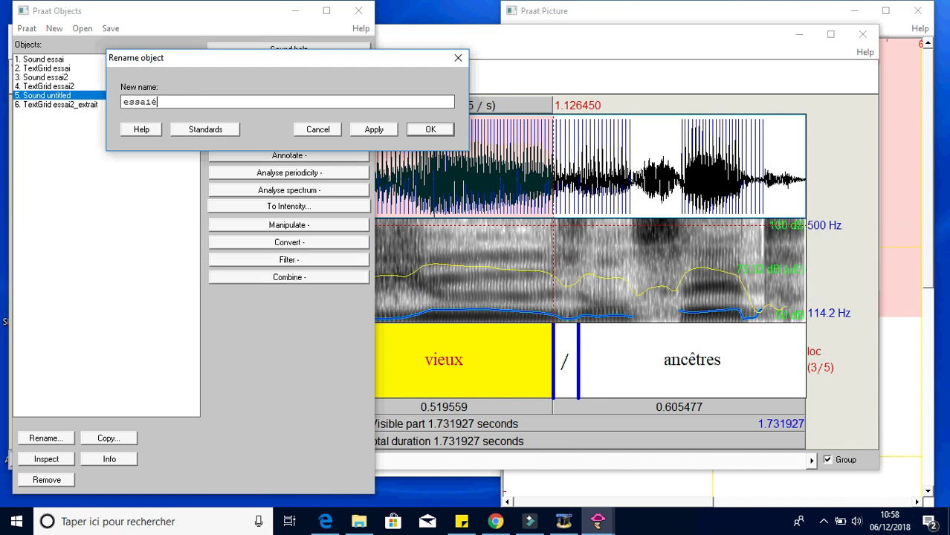
{"action": "key", "text": "BackSpace"}
{"action": "type", "text": "2_extrait"}
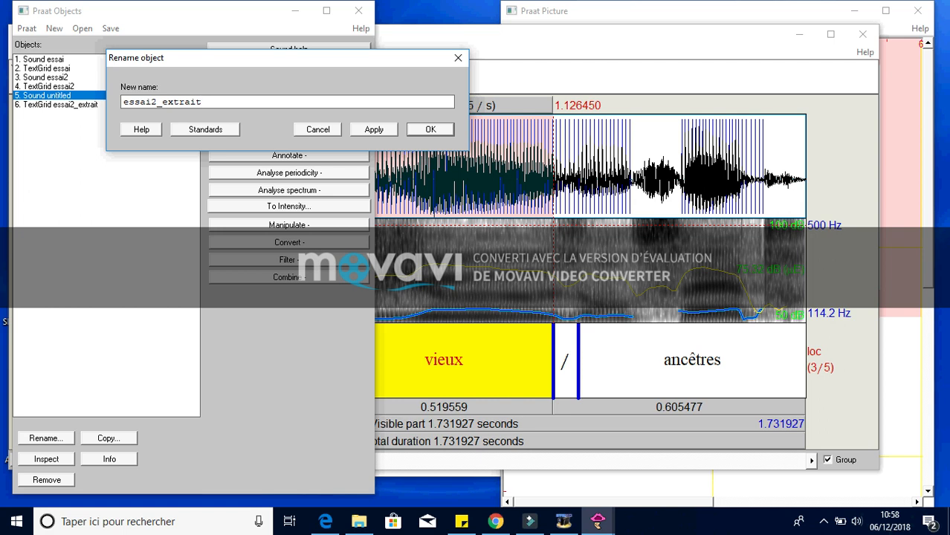
{"action": "key", "text": "Return"}
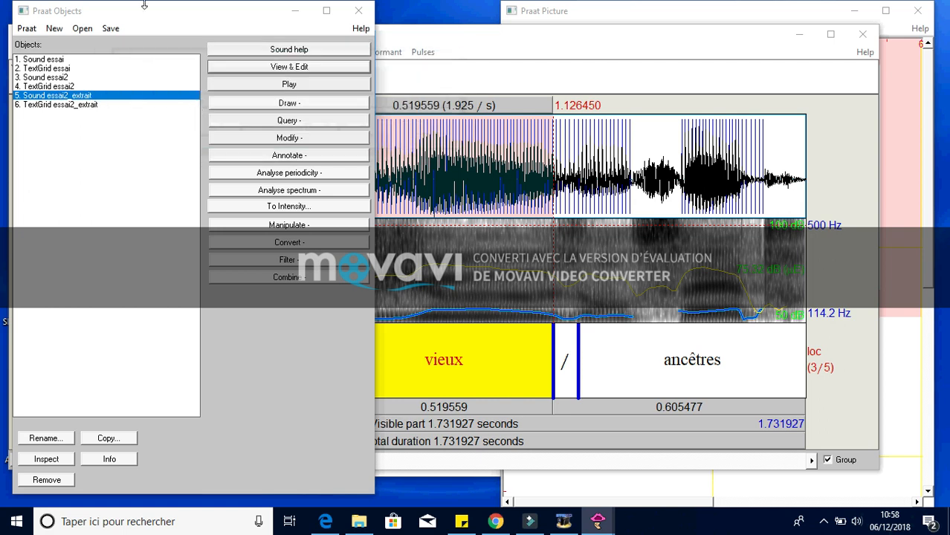
Save the Sound essai2_extrait as a WAV file named essai2_extrait.wav in the corpus folder
{"action": "left_click", "coordinate": [110, 29]}
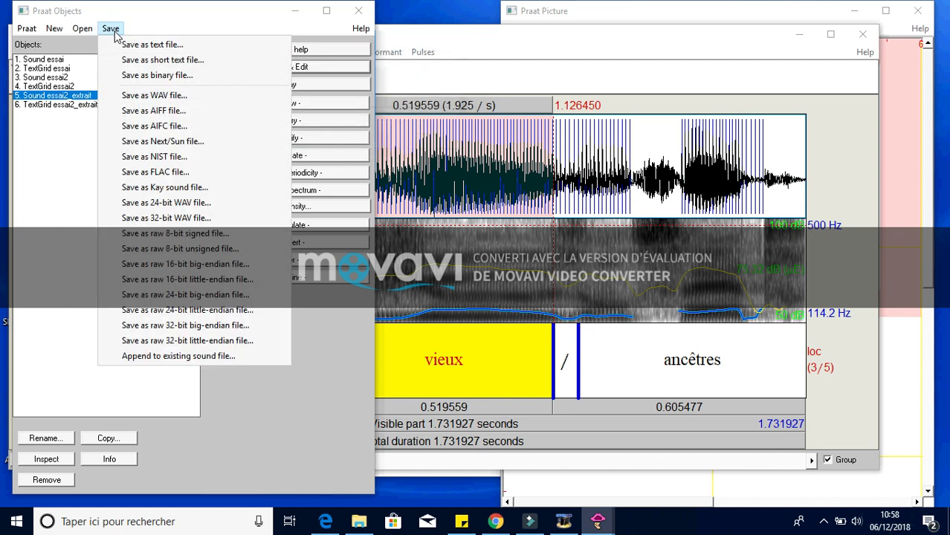
{"action": "left_click", "coordinate": [136, 95]}
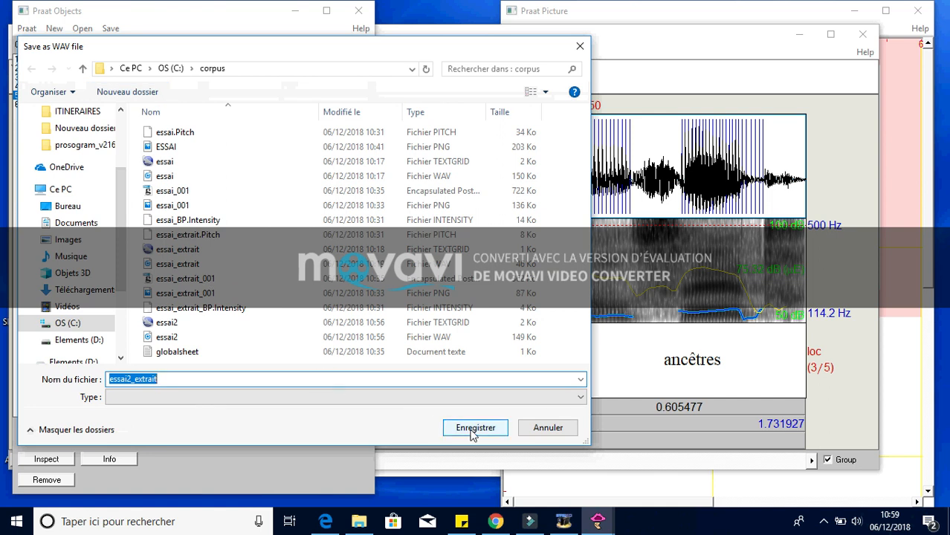
{"action": "left_click", "coordinate": [316, 381]}
{"action": "type", "text": ".wav"}
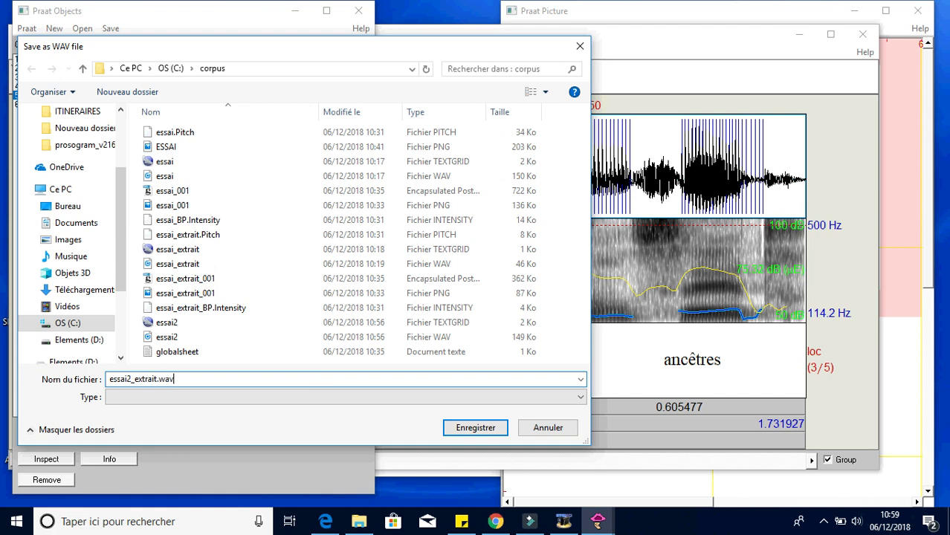
{"action": "key", "text": "Return"}
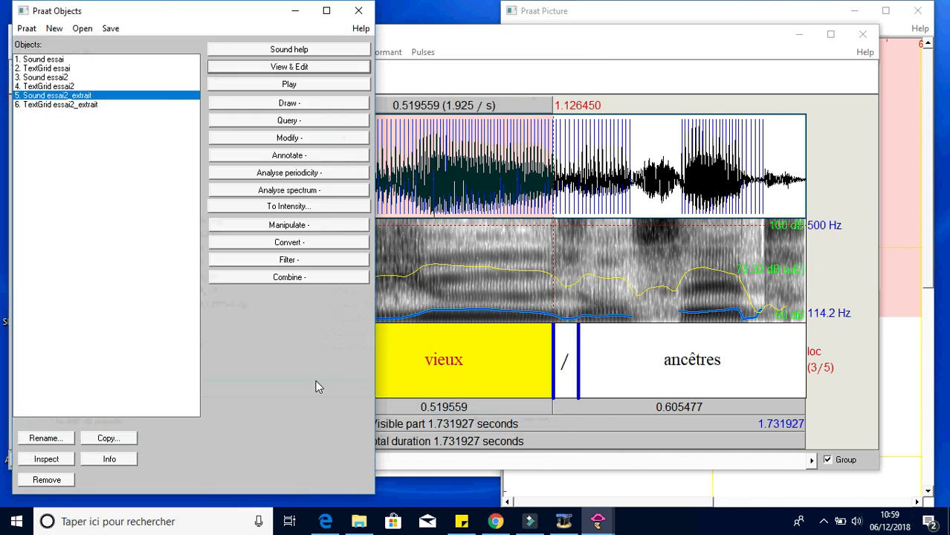
Save the TextGrid essai2_extrait as a text file named essai2_extrait in the corpus folder
{"action": "left_click", "coordinate": [78, 106]}
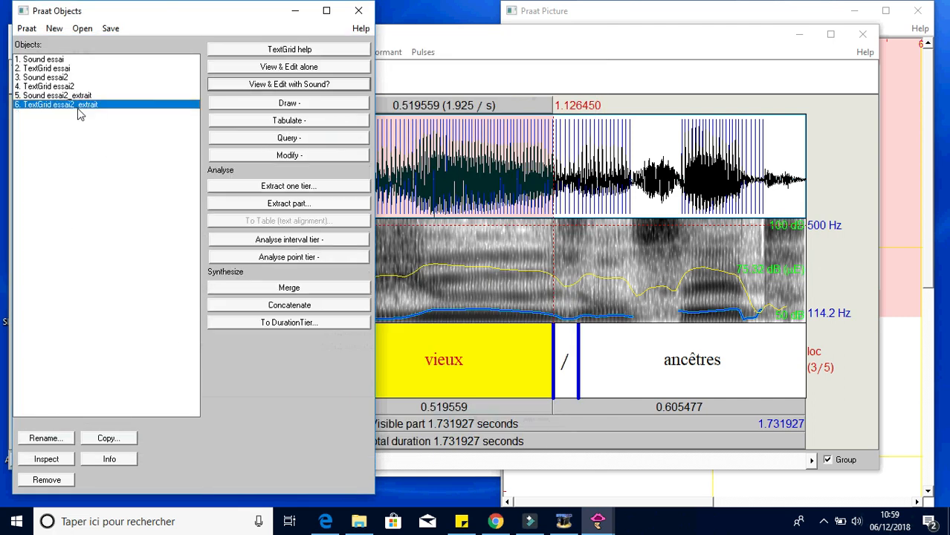
{"action": "left_click", "coordinate": [111, 28]}
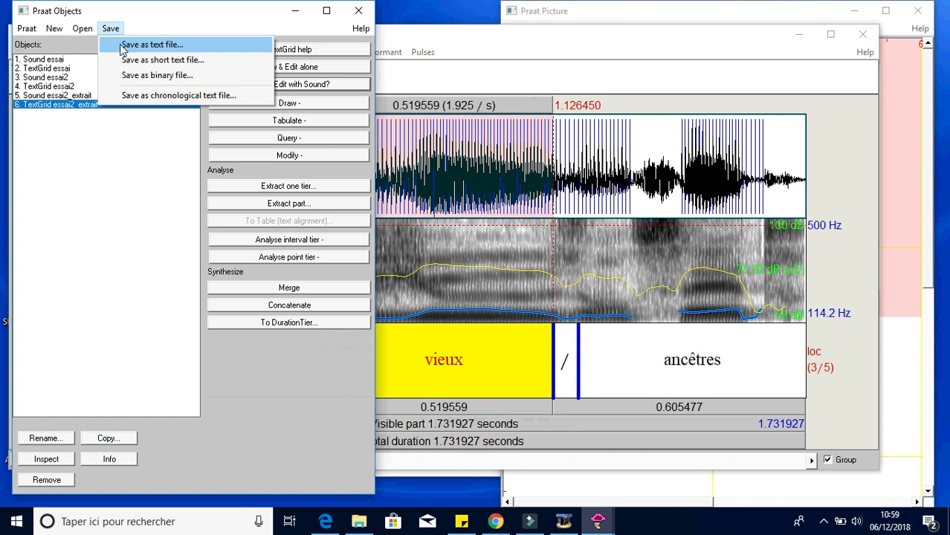
{"action": "left_click", "coordinate": [127, 45]}
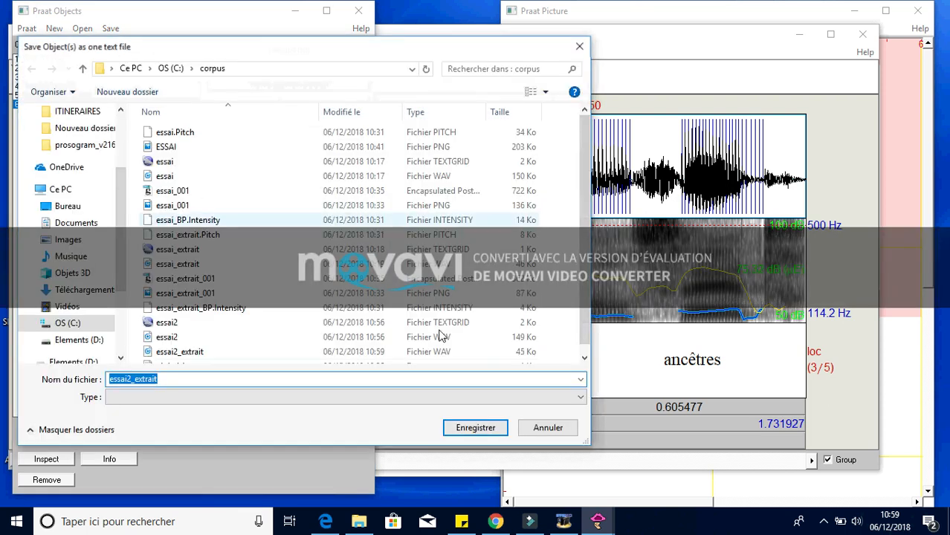
{"action": "left_click", "coordinate": [488, 427]}
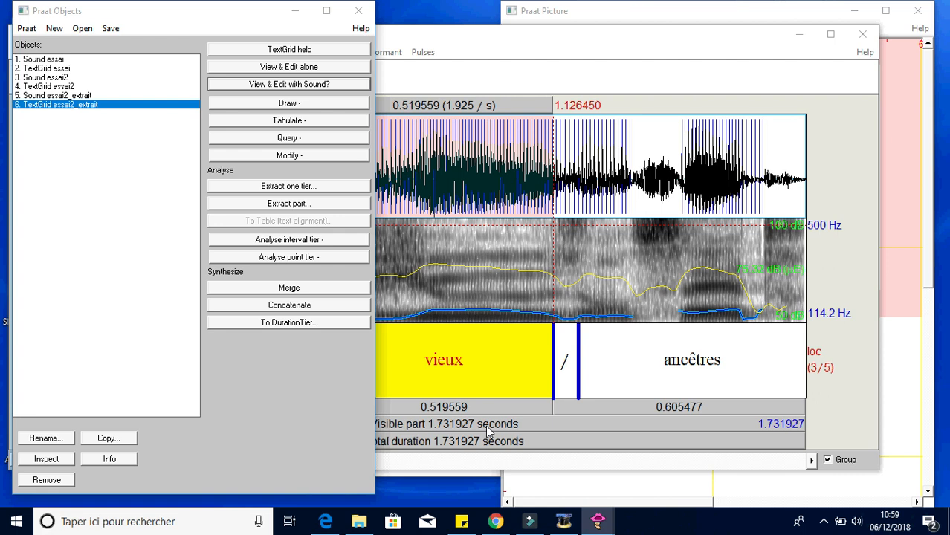
{"action": "mouse_move", "coordinate": [496, 521]}
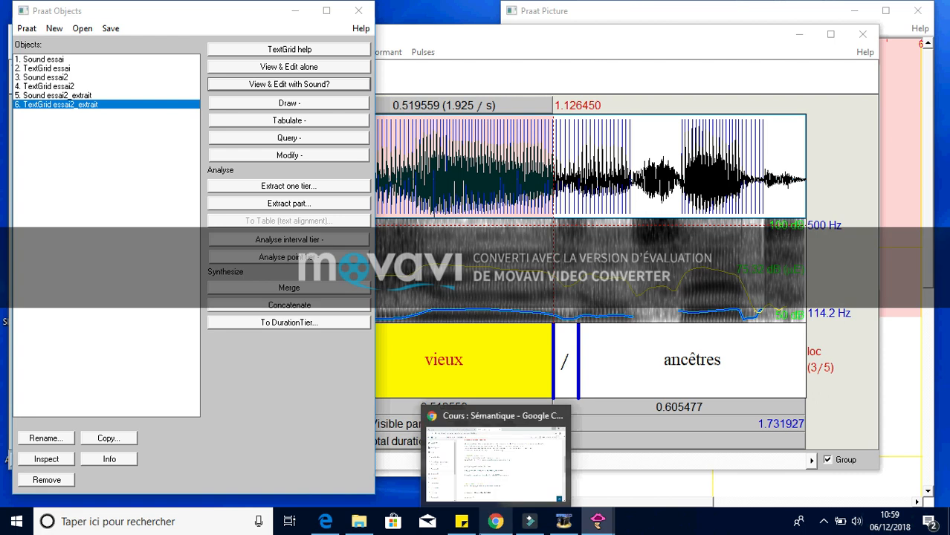